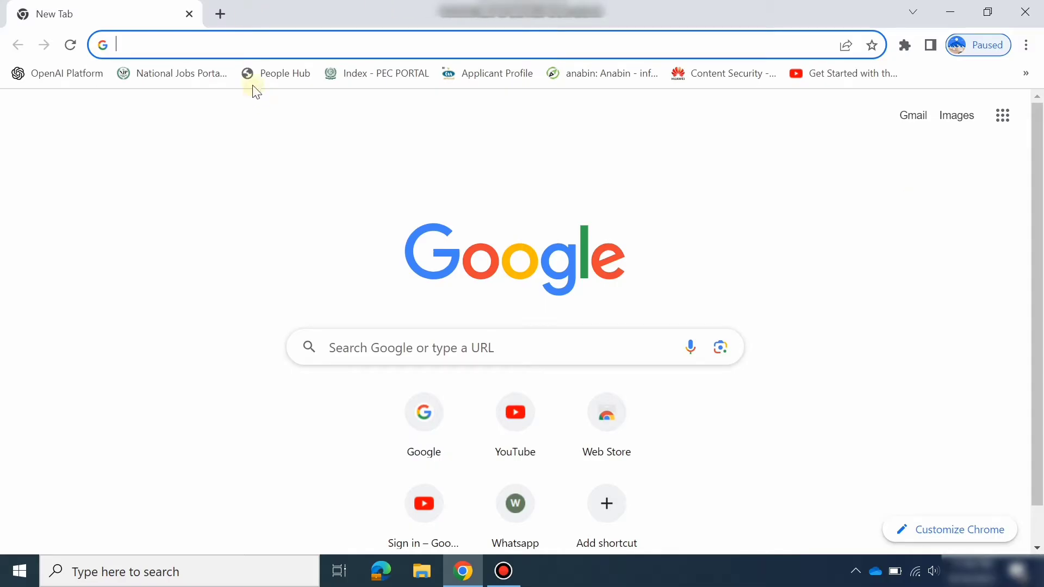
Step: Search Google for talent.huawei and open the Huawei Talent site from the results
click(263, 49)
text(t)
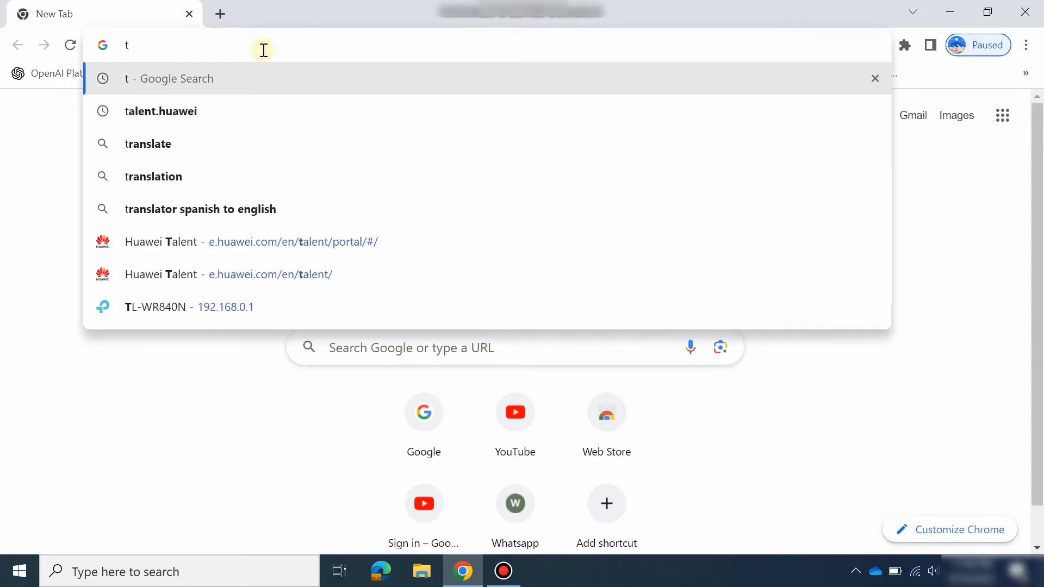
text(ale)
key(BackSpace)
text(a)
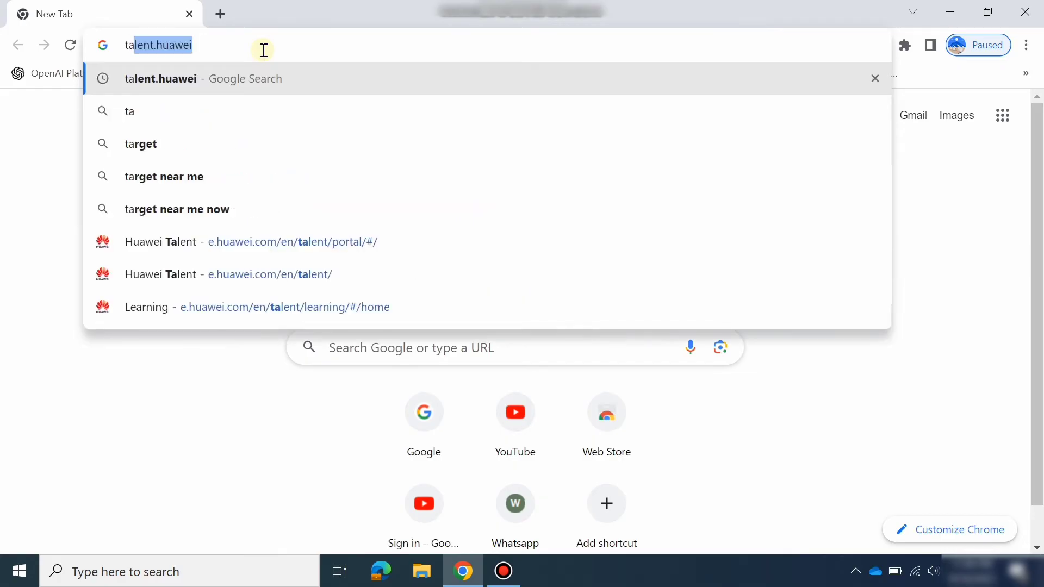
click(270, 68)
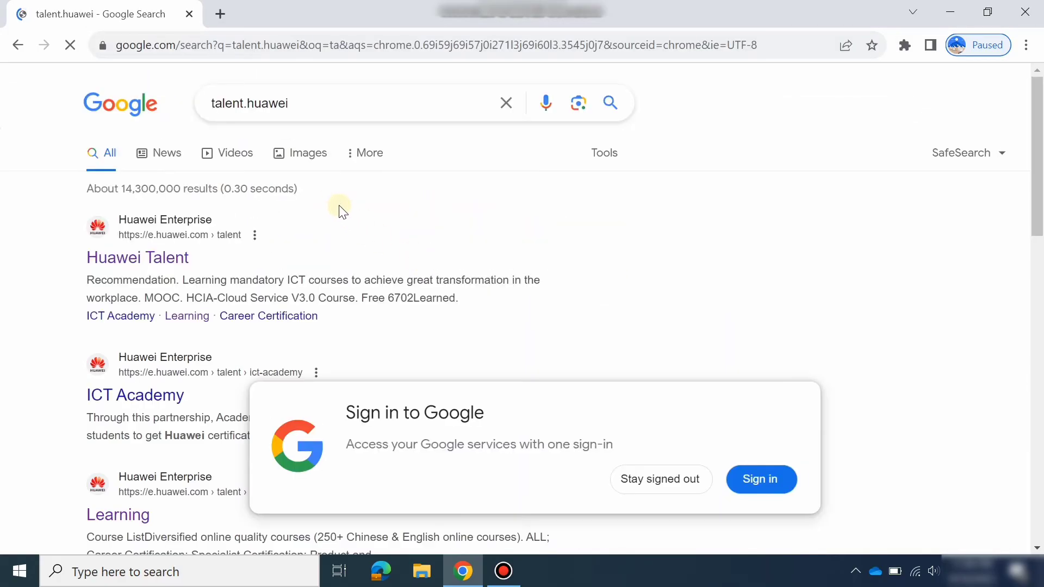
click(167, 263)
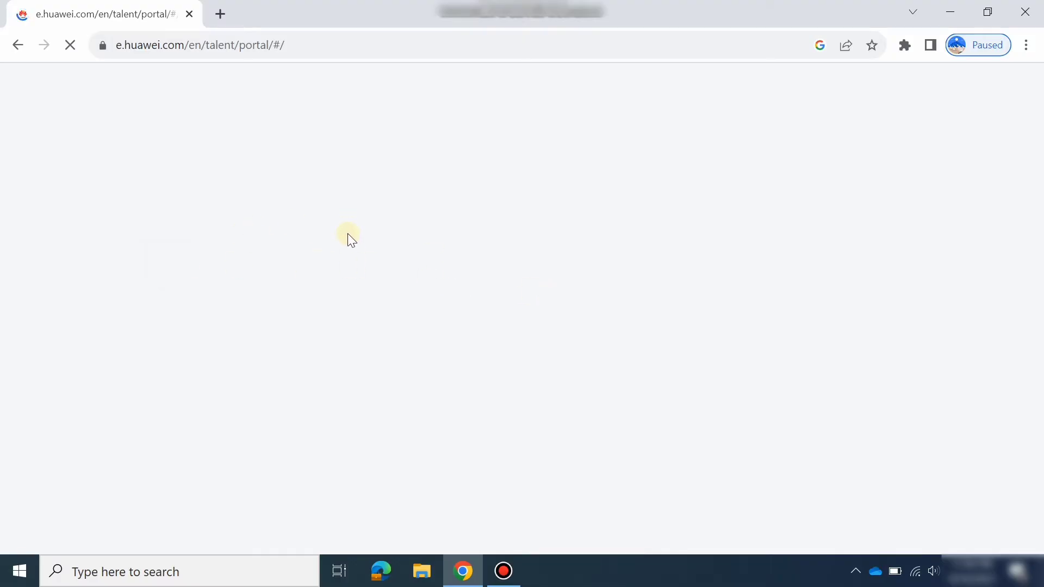
Step: Go to the Uniportal ID sign-in page, open the new account registration form and switch it to registration by email
click(980, 76)
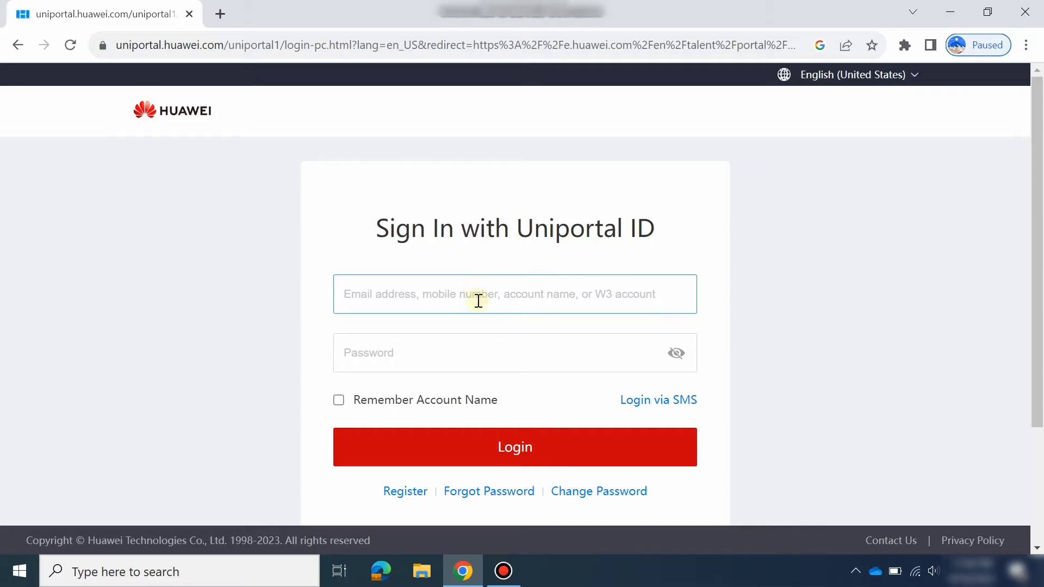
click(452, 300)
click(414, 460)
click(417, 502)
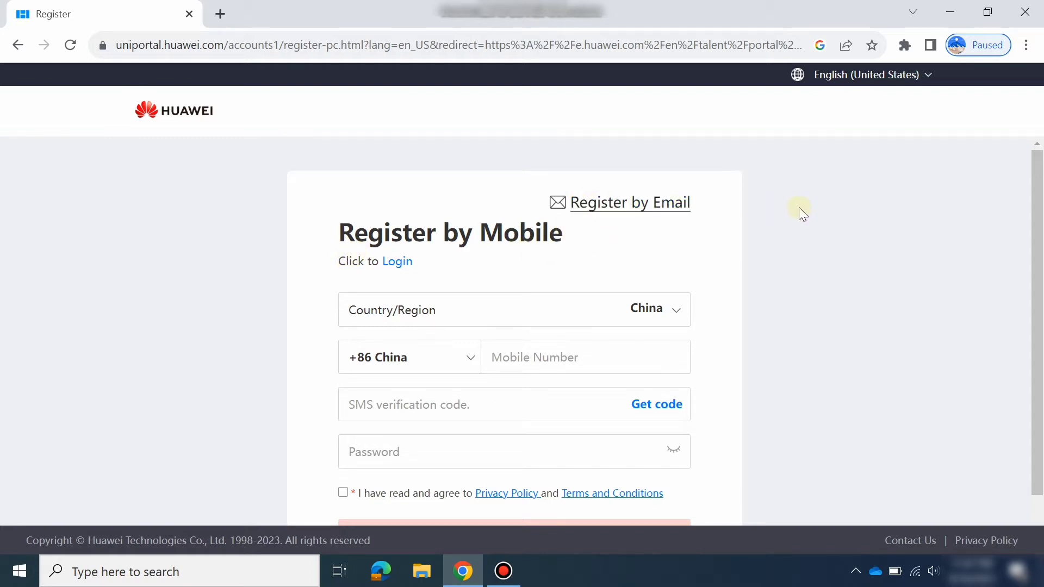
scroll(1035, 207, down, 2)
scroll(1034, 207, up, 2)
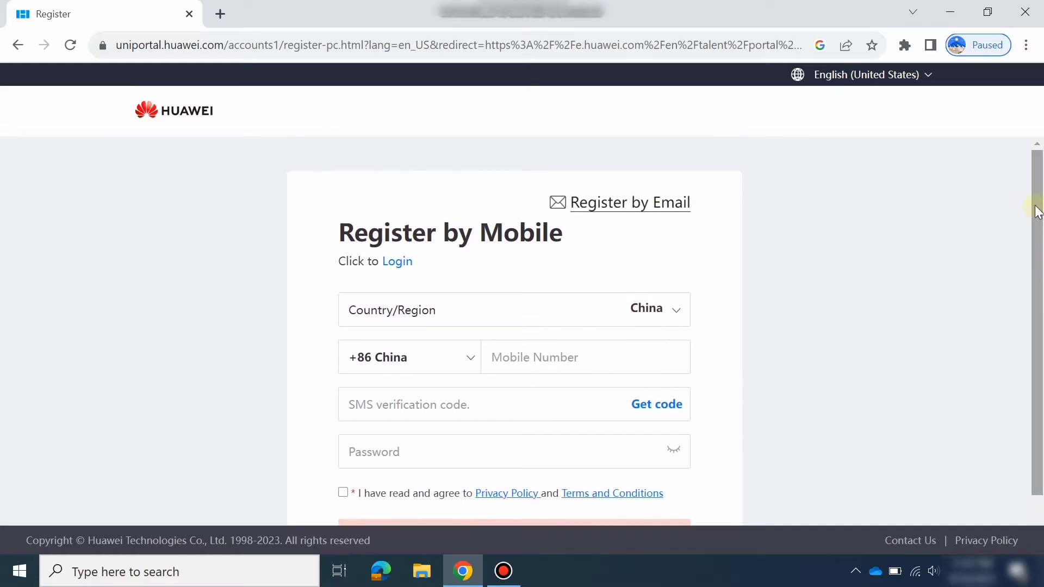
click(627, 205)
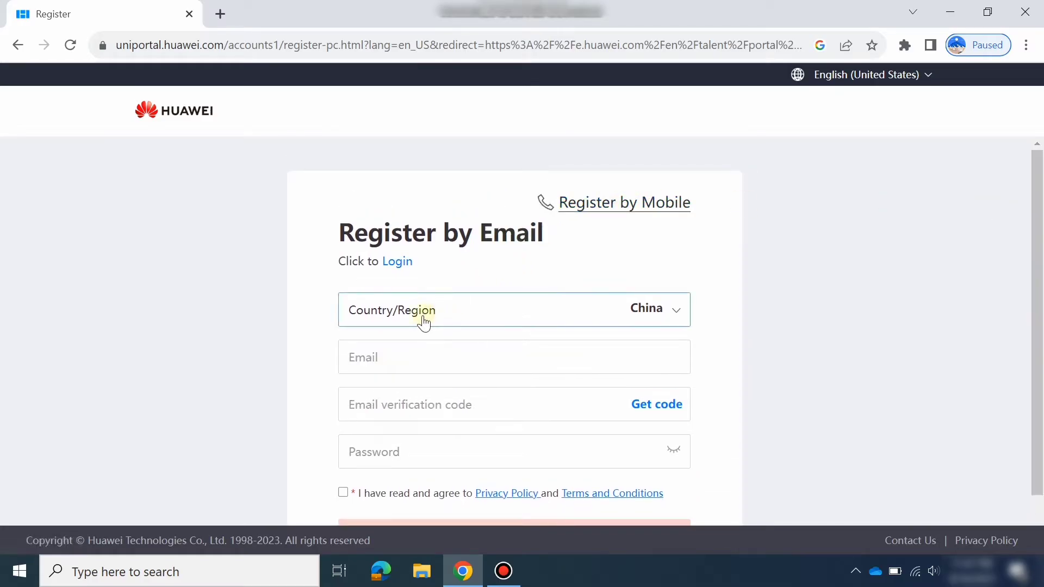
Step: Set the country/region in the registration form to Pakistan
click(548, 307)
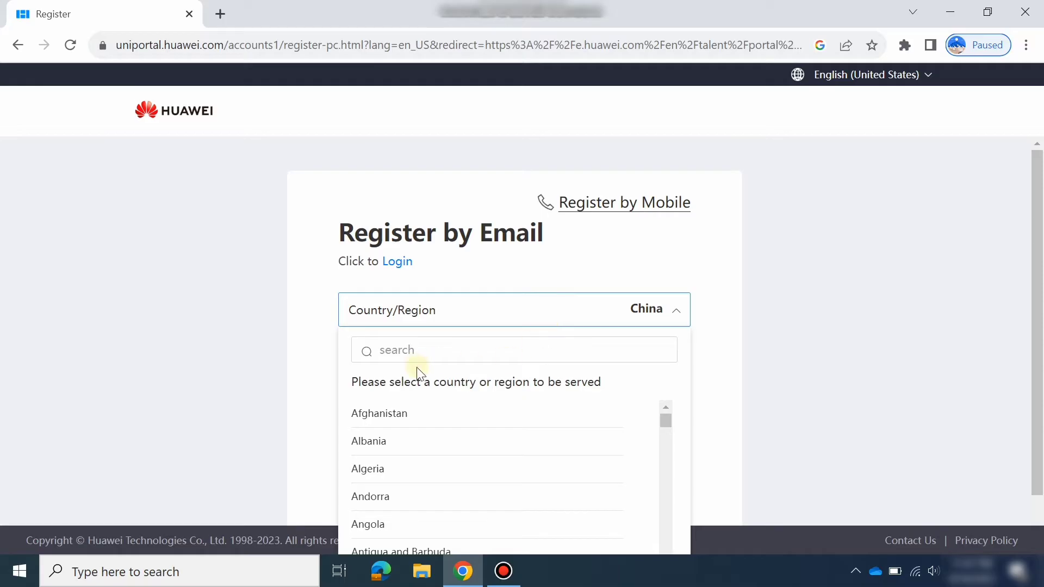
drag(428, 361, 431, 357)
click(435, 350)
text(p)
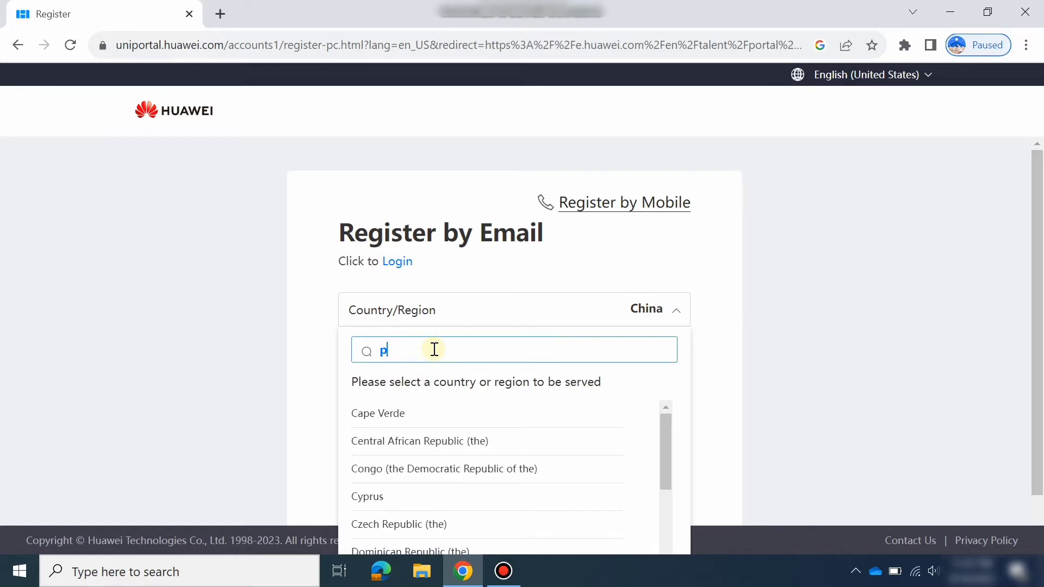
text(ak)
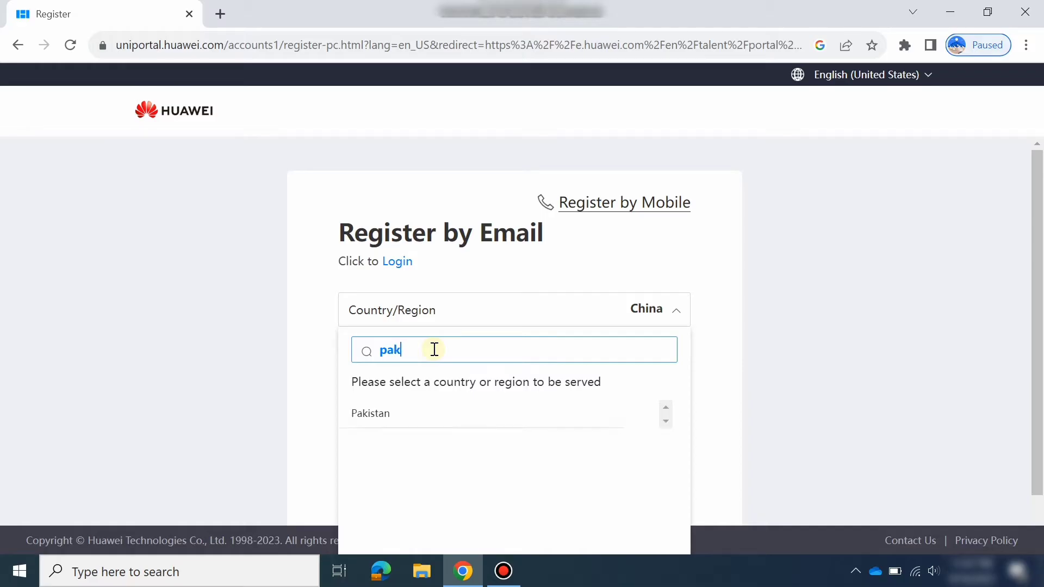
click(436, 422)
Step: Enter the account's email address in the registration form
click(411, 361)
key(ctrl+v)
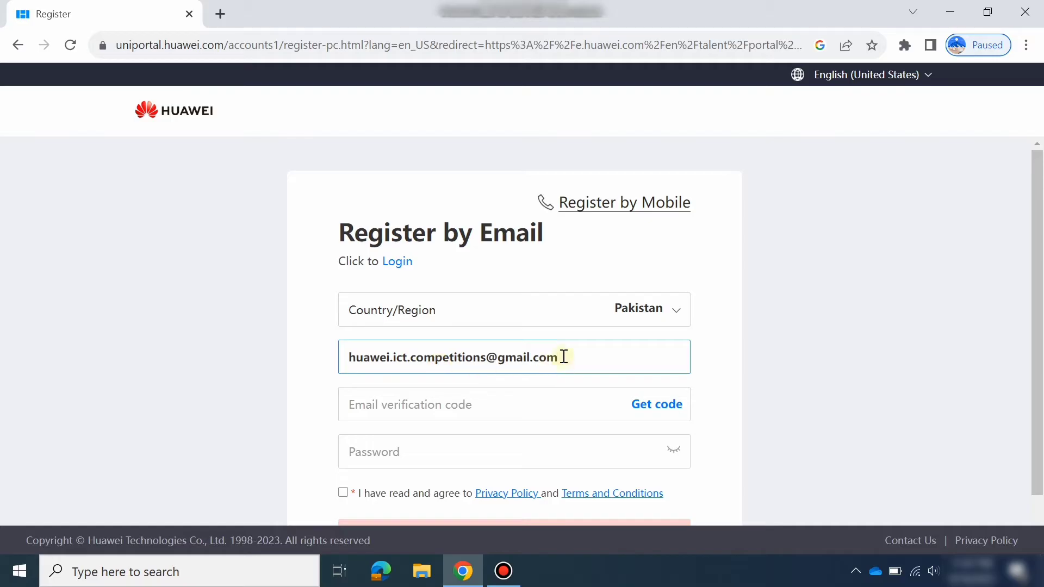
drag(561, 357, 335, 360)
click(408, 356)
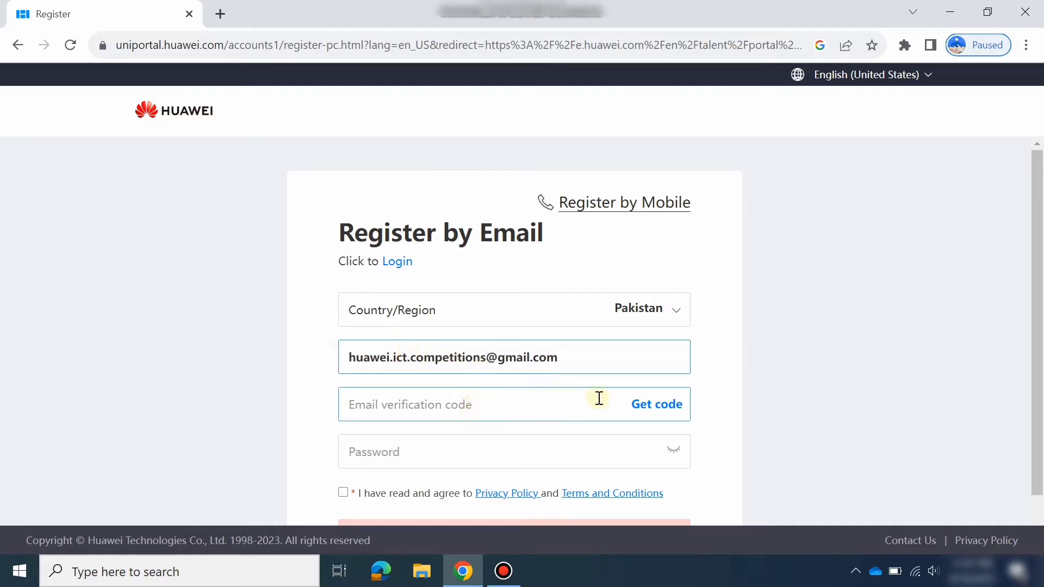
Step: Request the email verification code and complete the sliding puzzle verification
click(642, 410)
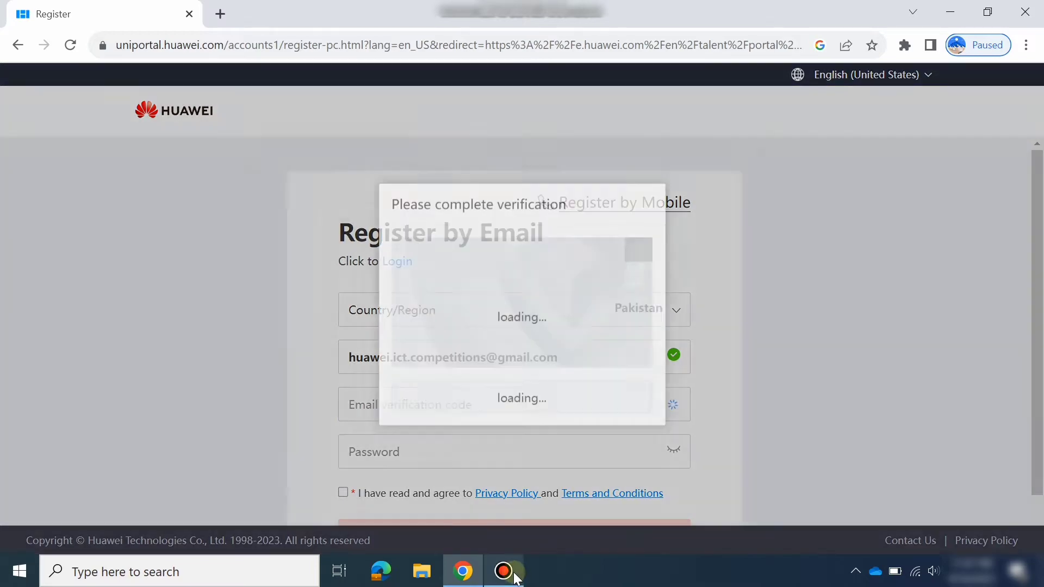
click(504, 571)
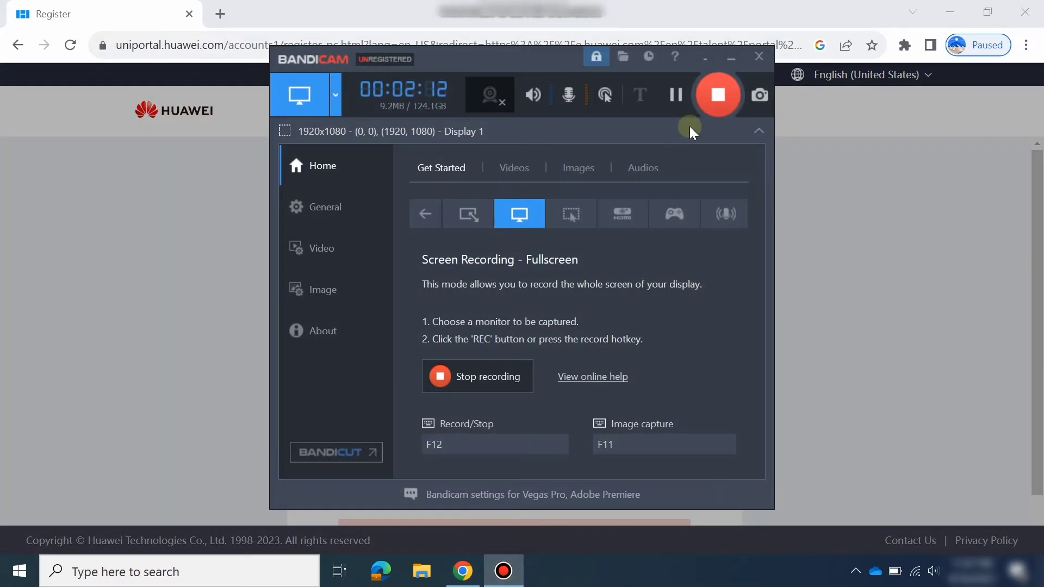
click(726, 62)
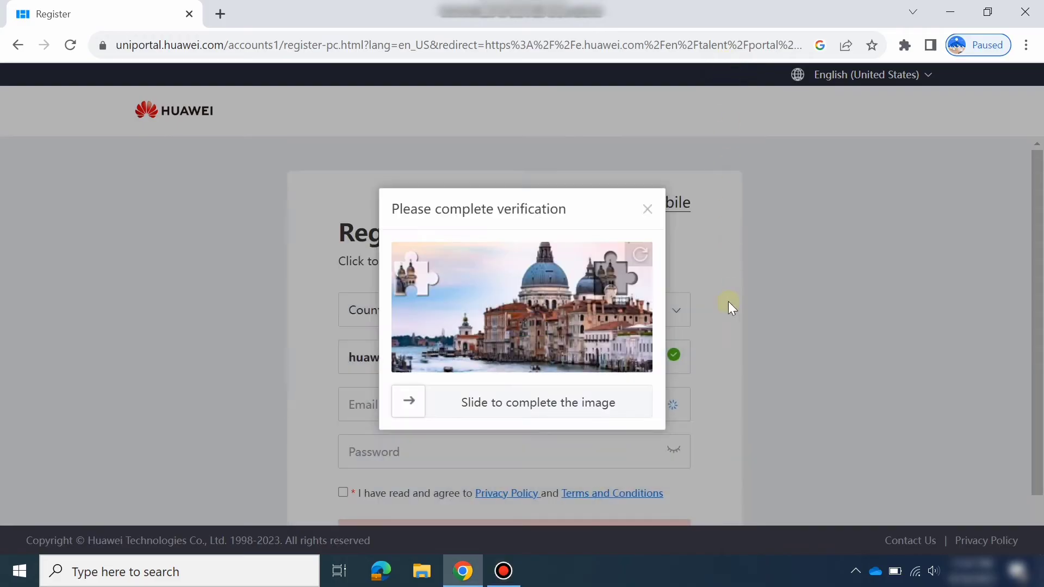
drag(409, 401, 618, 407)
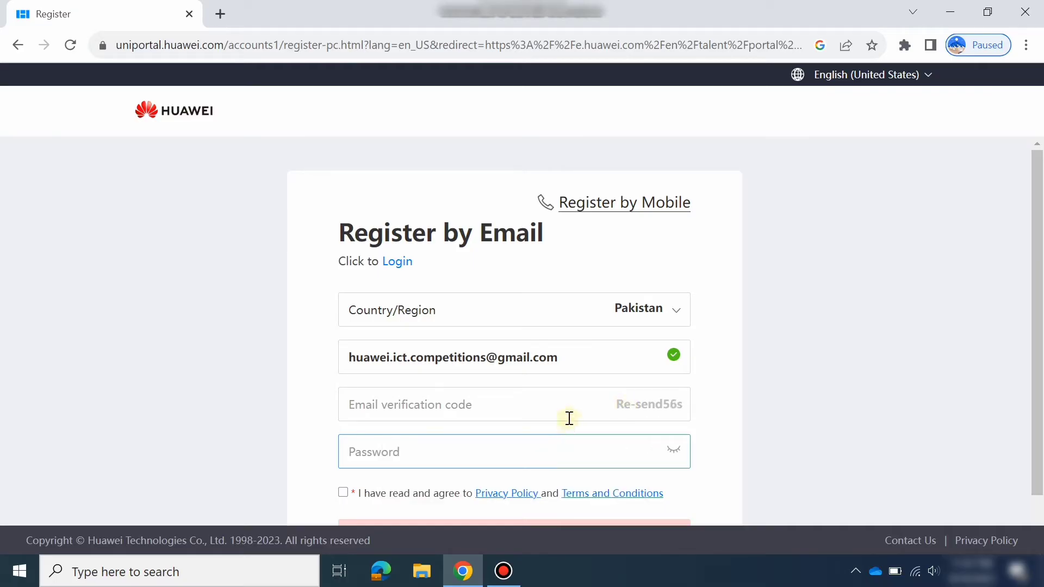
click(609, 409)
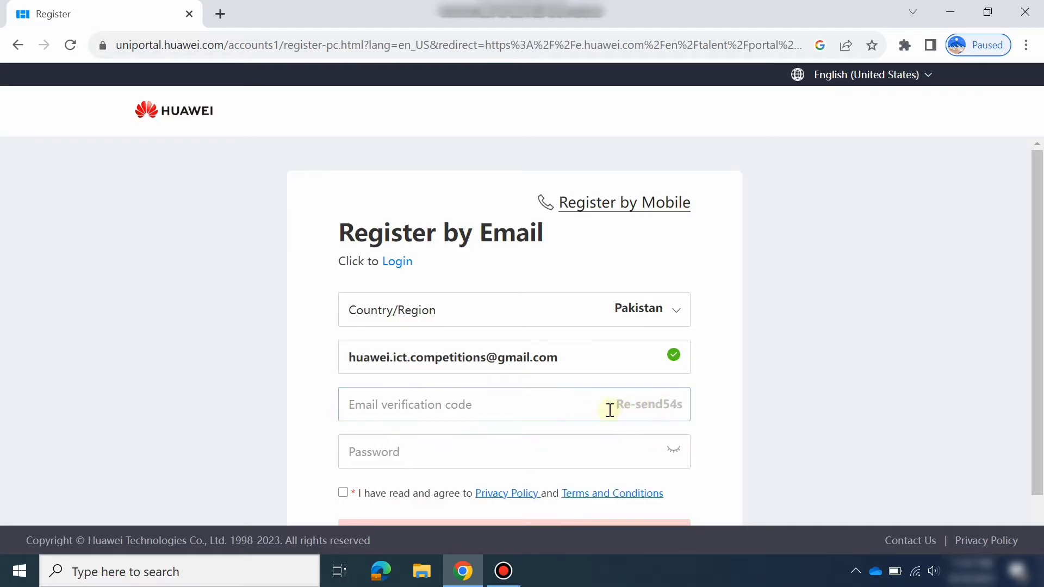
click(654, 416)
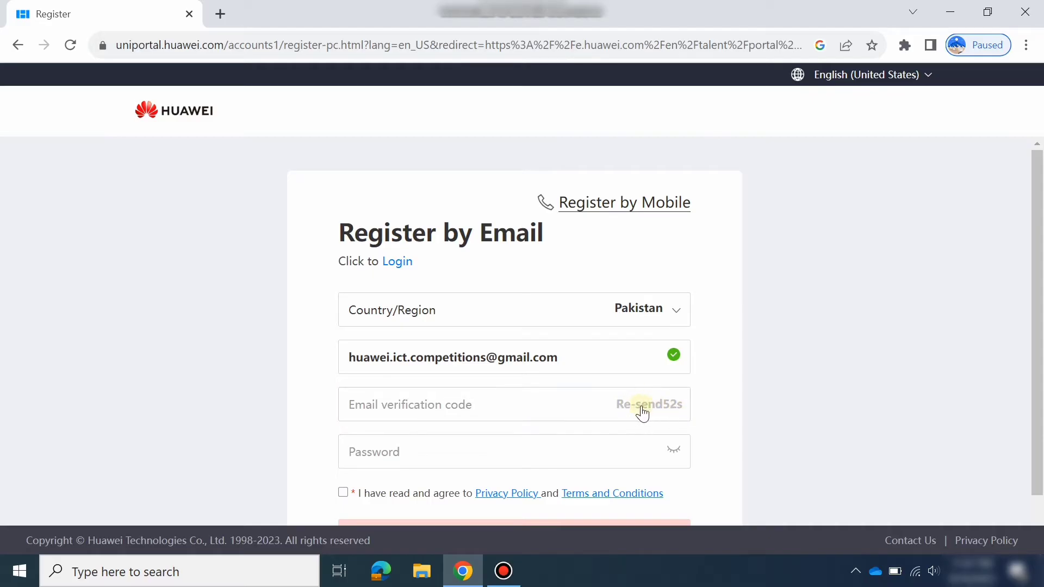
click(470, 407)
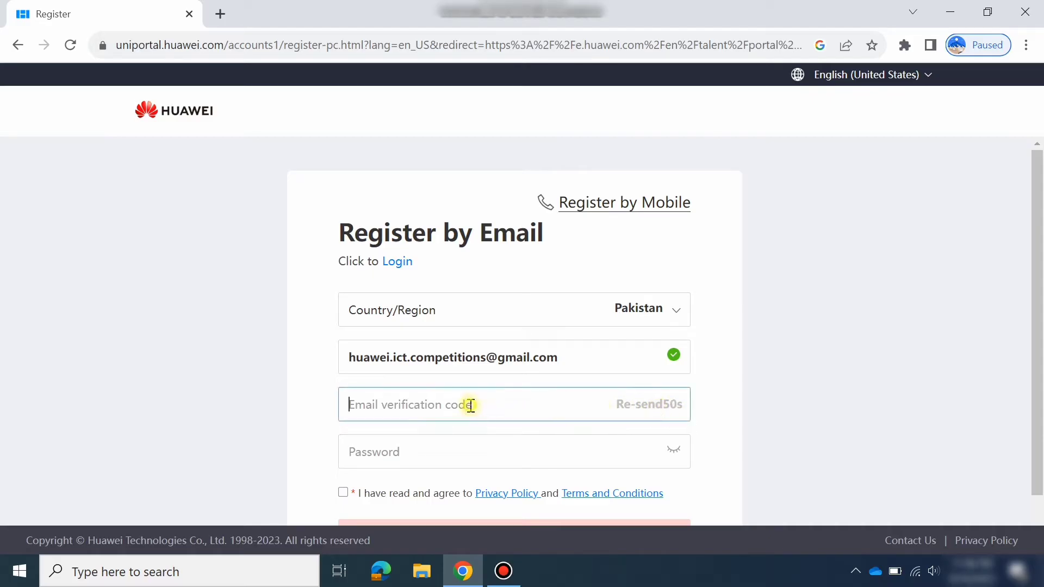
scroll(515, 407, down, 1)
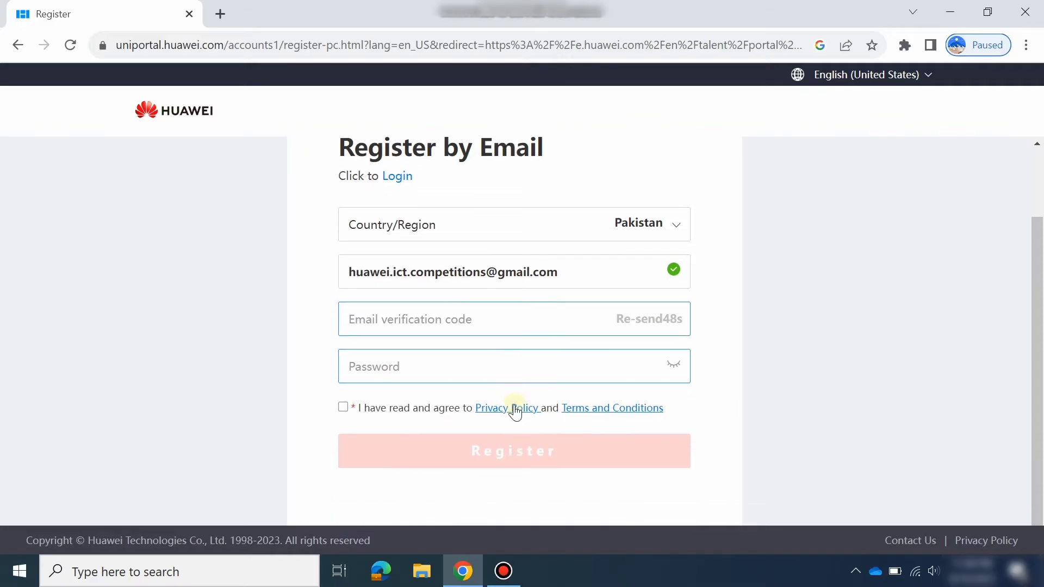
scroll(515, 407, up, 1)
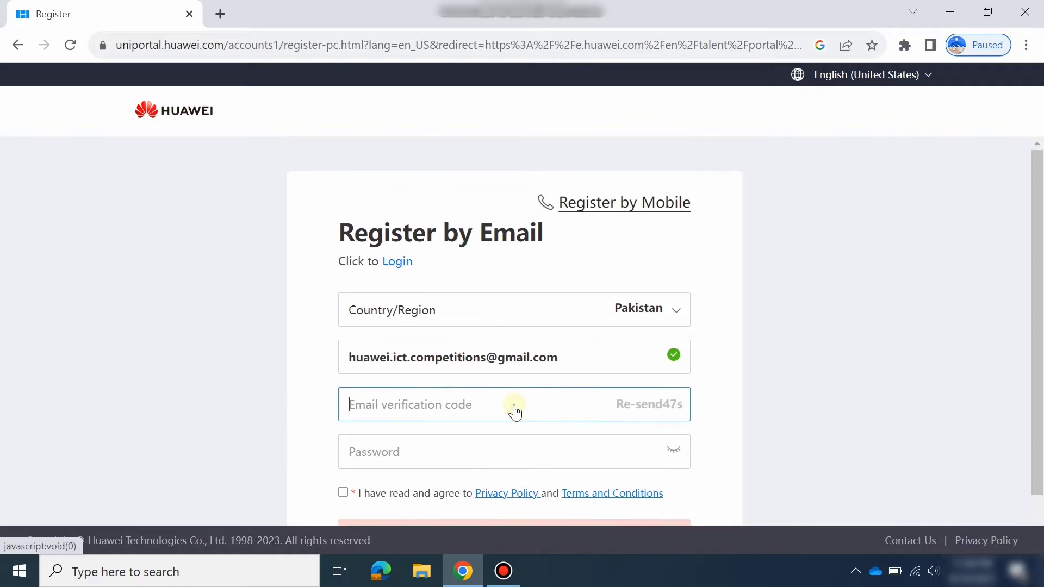
Step: Sign in to Gmail in a new browser tab with the account's email and password, and open the Huawei Uniportal verification code email
click(222, 14)
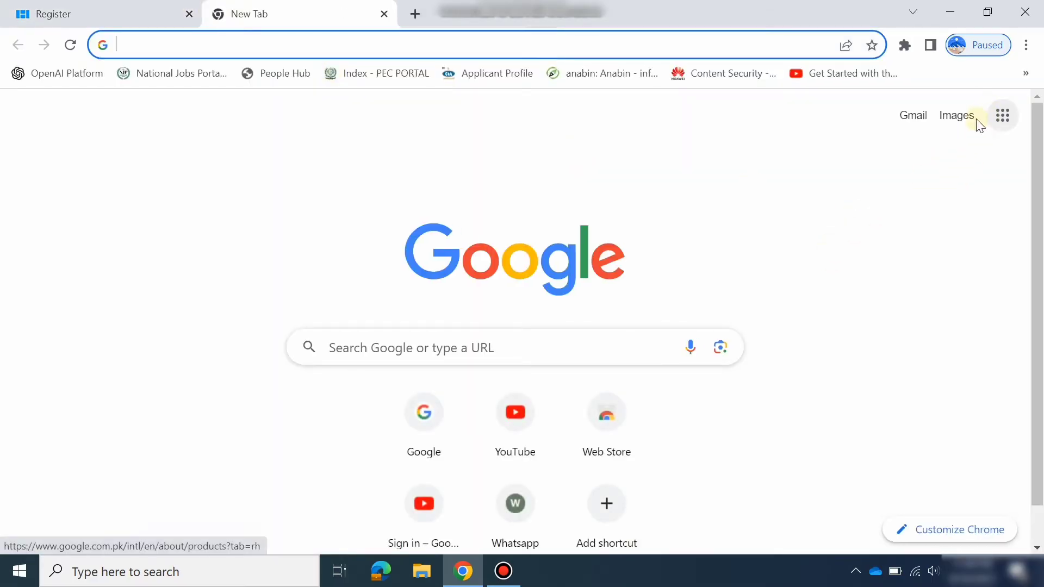
click(912, 125)
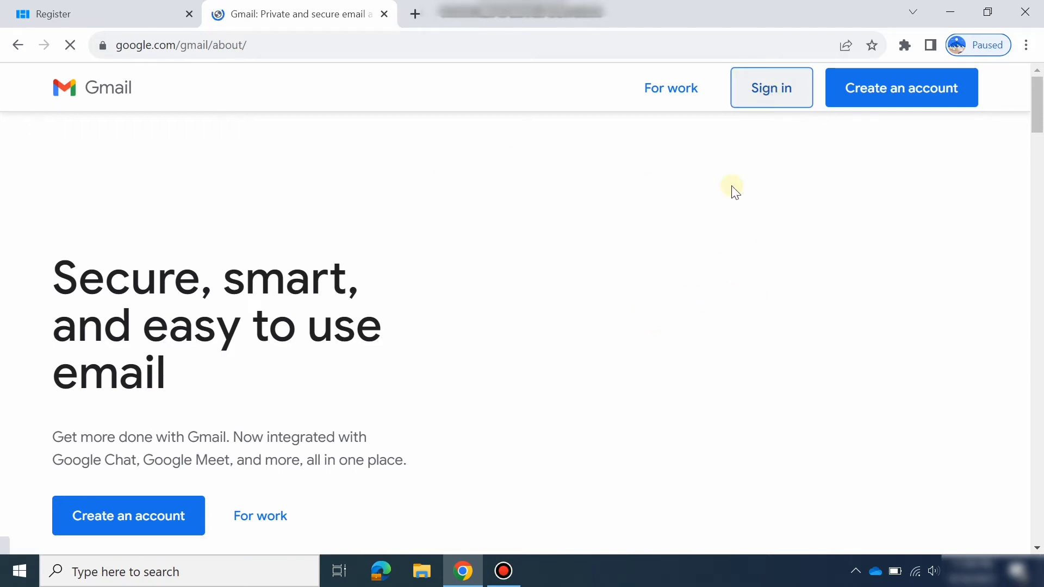
click(421, 269)
click(497, 312)
click(624, 431)
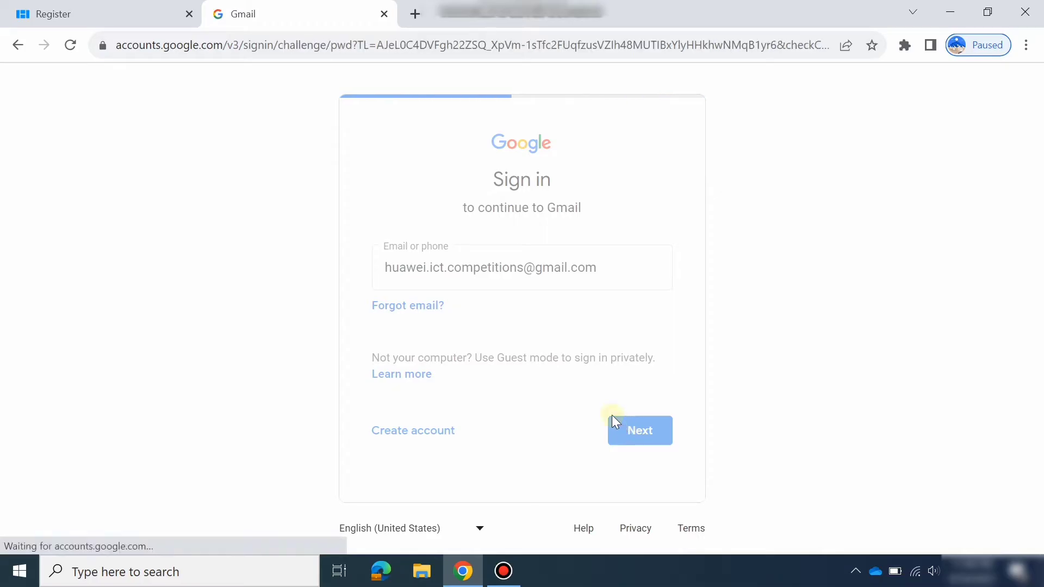
text(••)
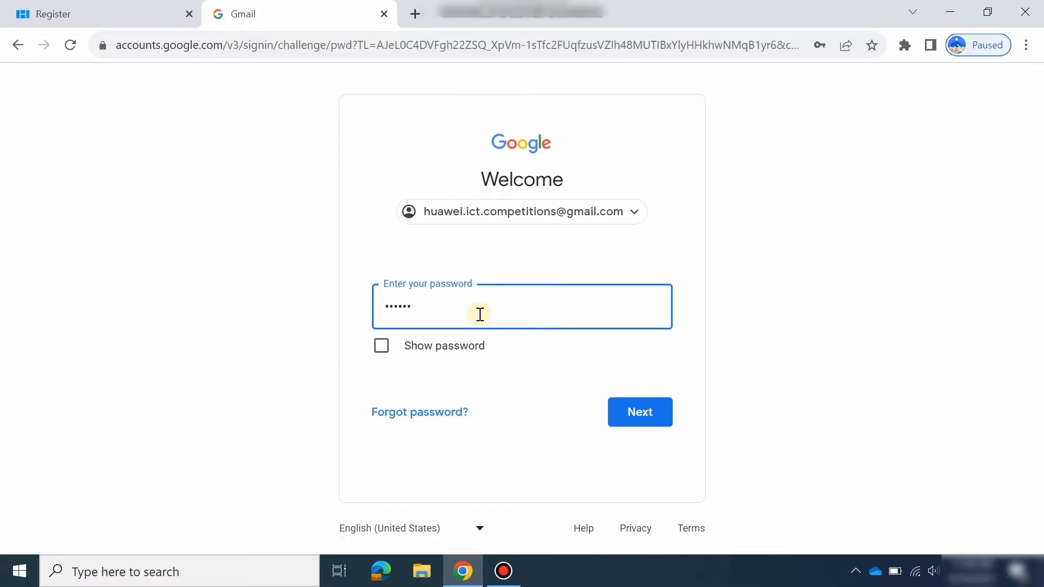
key(Return)
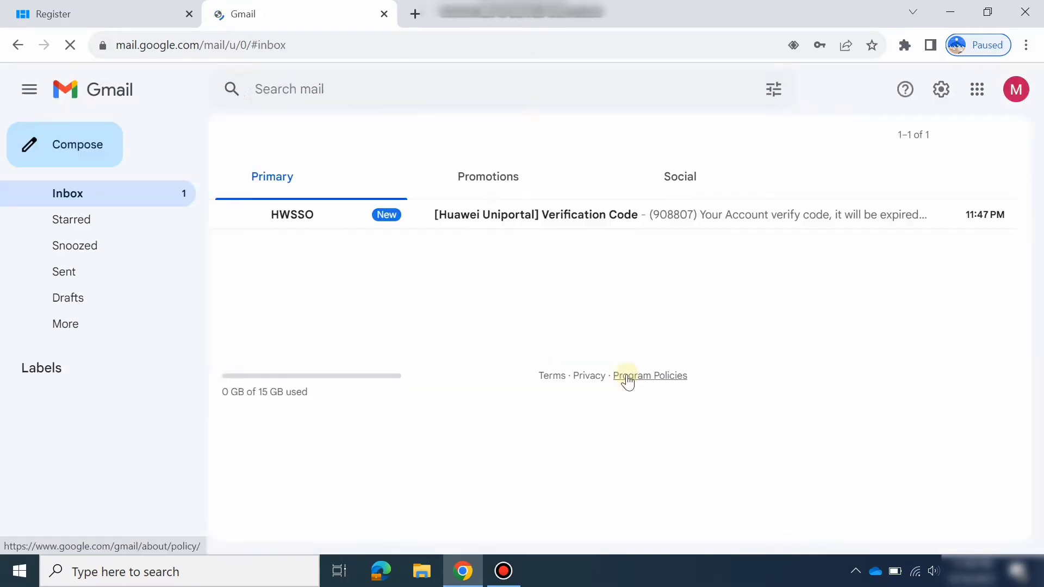
click(608, 227)
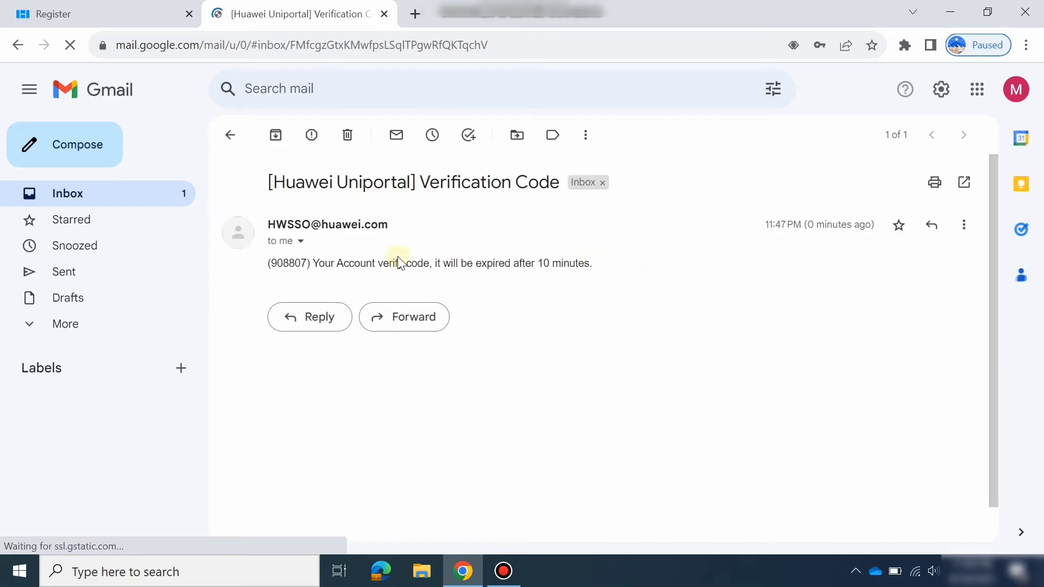
Step: Try to paste the verification code from the email into the registration form, and clear the wrong entry
double_click(299, 262)
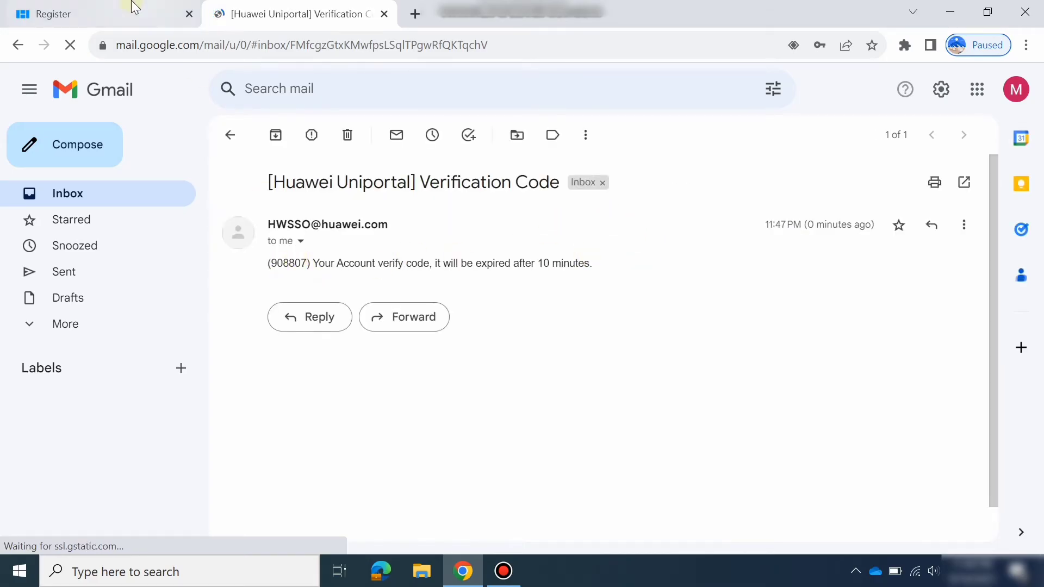
click(130, 8)
click(431, 410)
text(huawei)
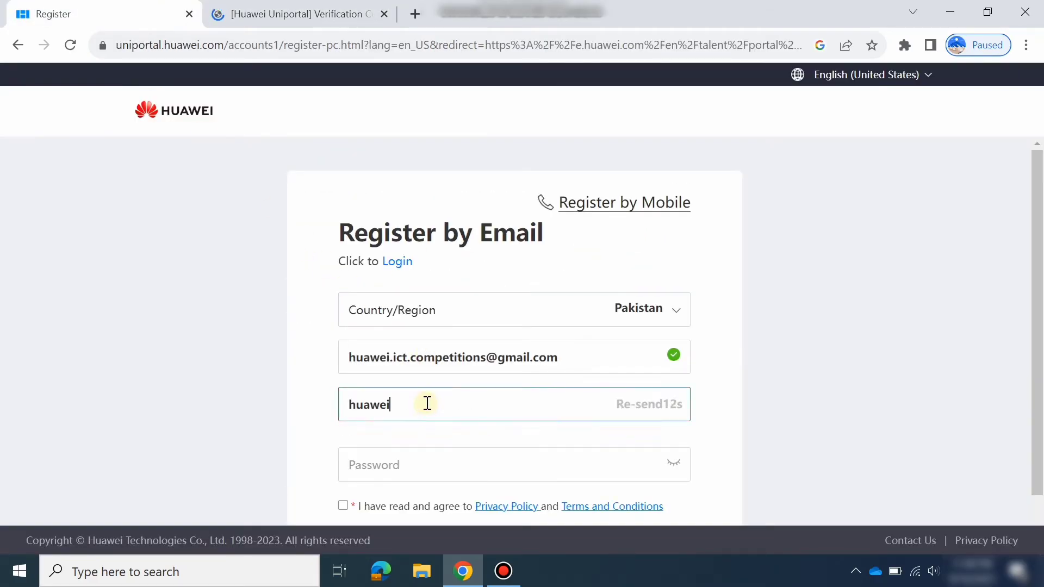
scroll(506, 388, down, 2)
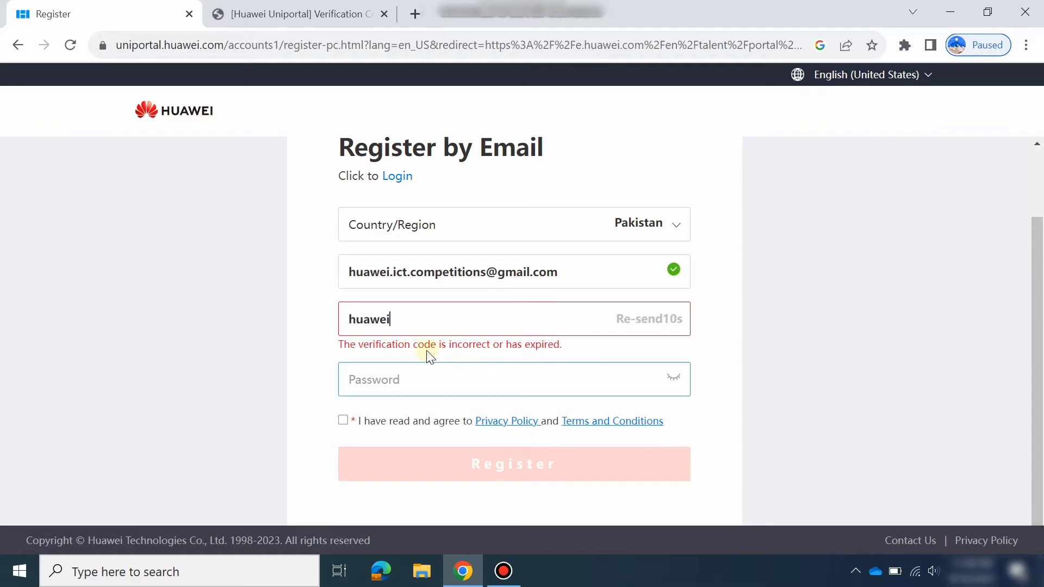
drag(416, 344, 603, 359)
click(497, 340)
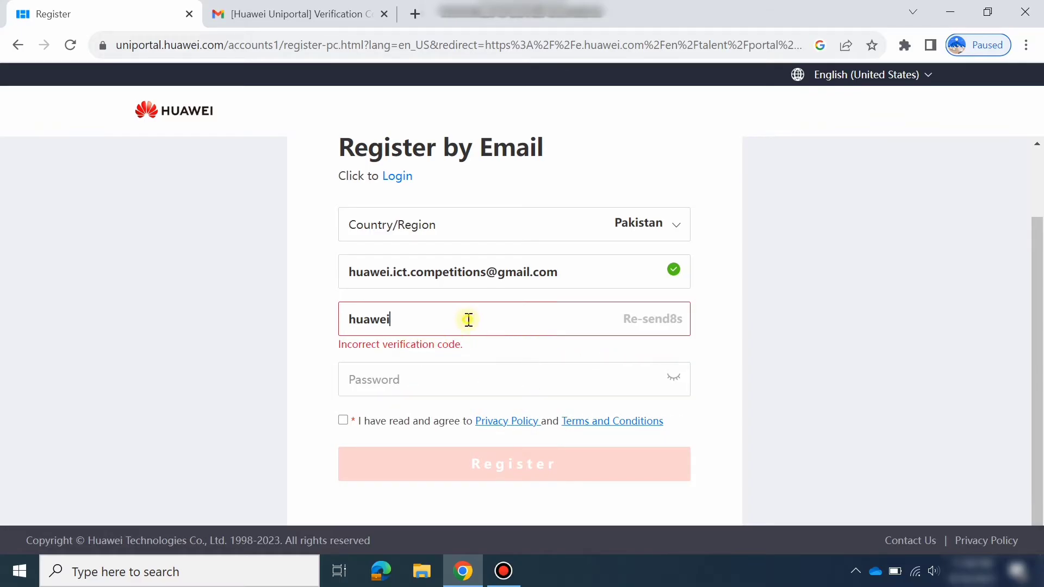
drag(465, 319, 268, 313)
key(BackSpace)
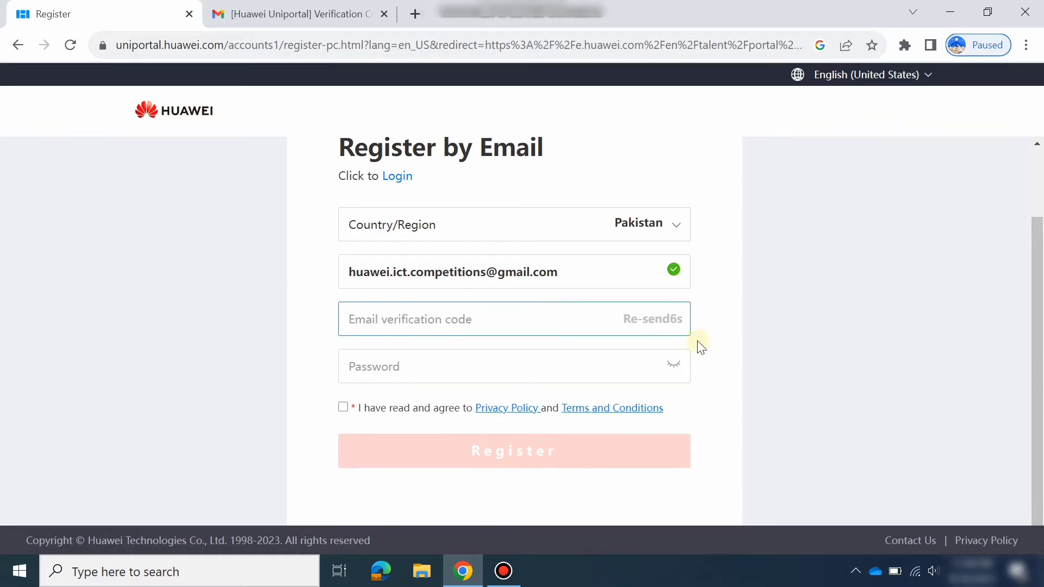
Step: Copy the verification code from the Huawei Uniportal email in Gmail and enter it in the registration form
click(339, 22)
double_click(288, 263)
key(ctrl+c)
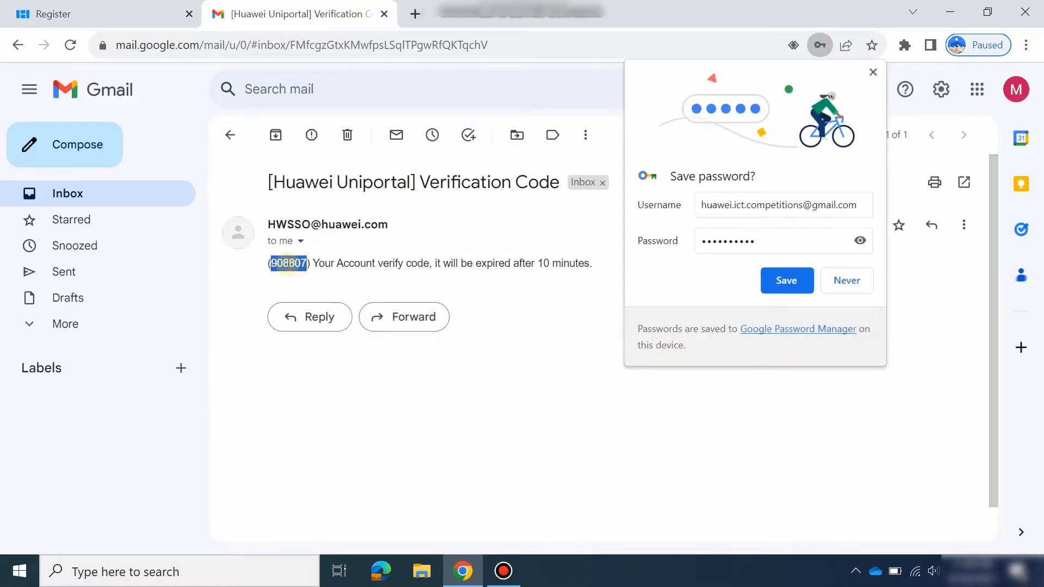
click(131, 12)
click(389, 321)
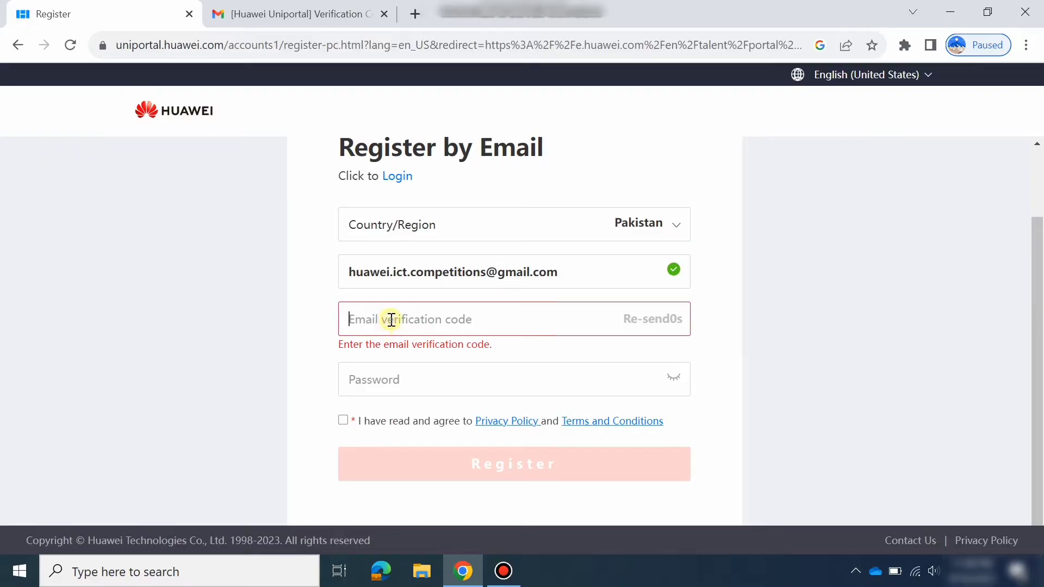
key(ctrl+v)
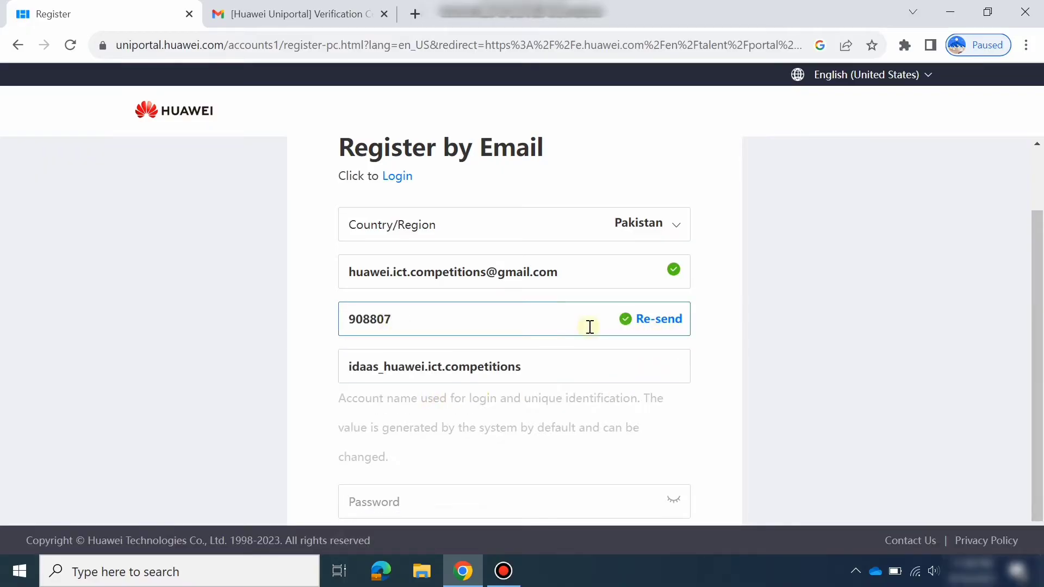
double_click(375, 318)
scroll(462, 367, down, 1)
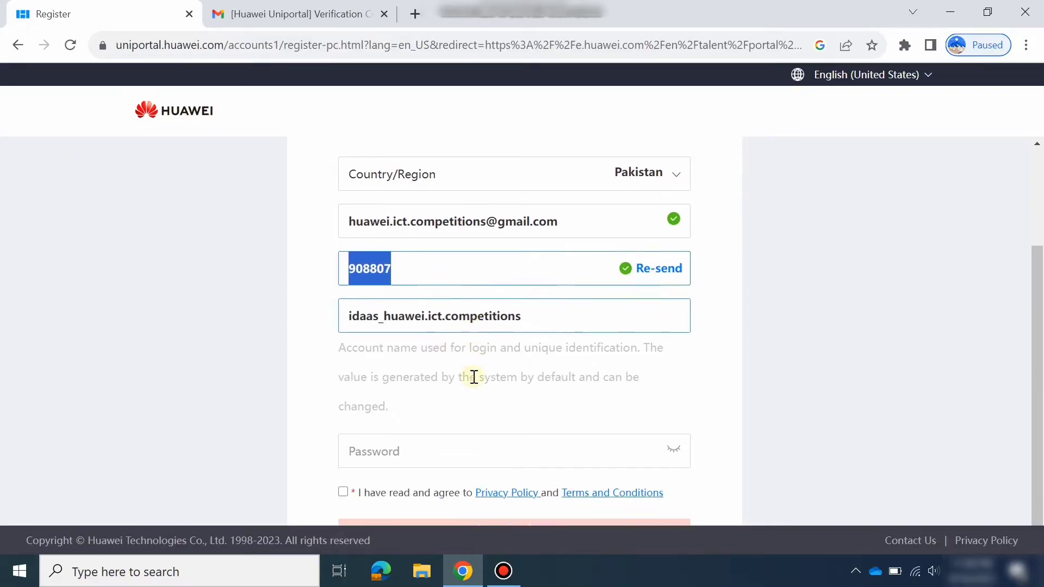
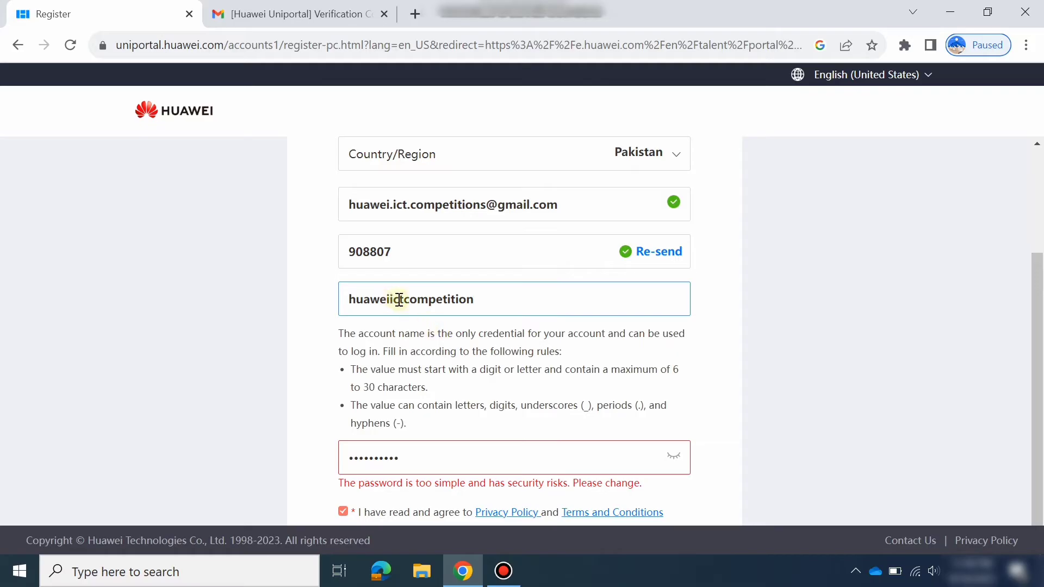
Step: Replace the account password in the registration form with a stronger one and submit the registration
scroll(436, 387, down, 1)
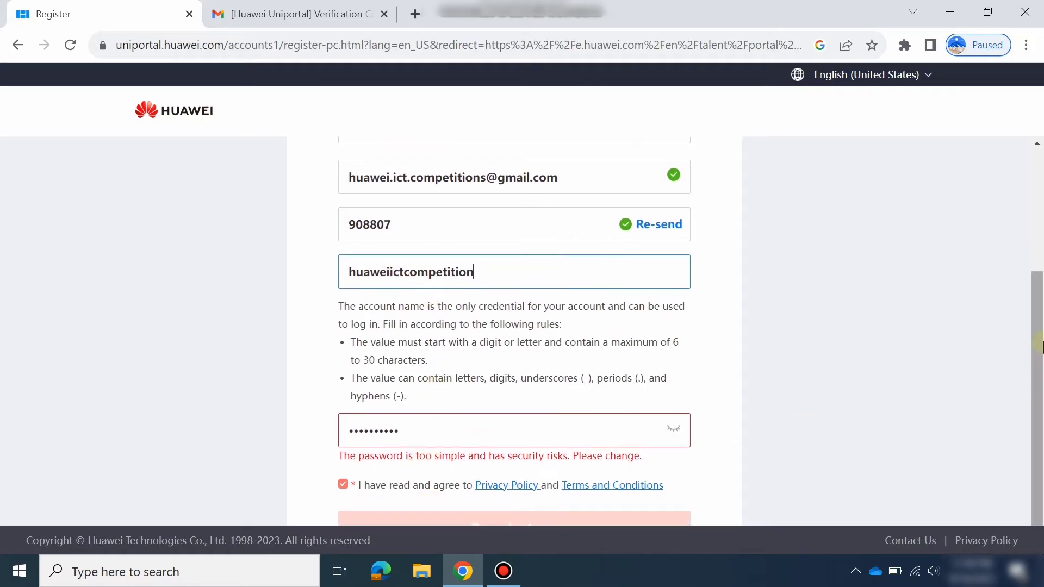
scroll(838, 333, up, 1)
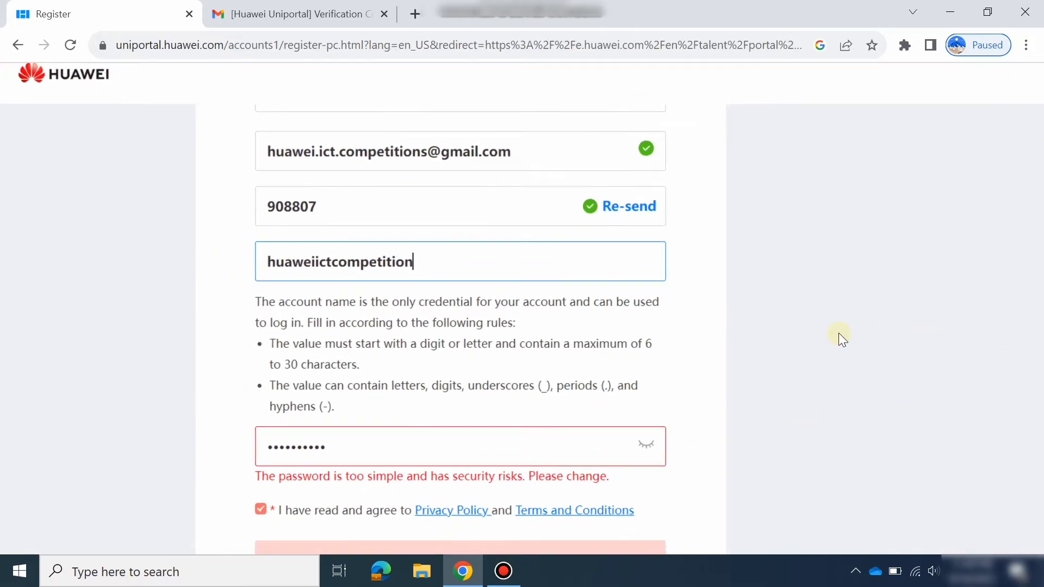
scroll(839, 333, down, 1)
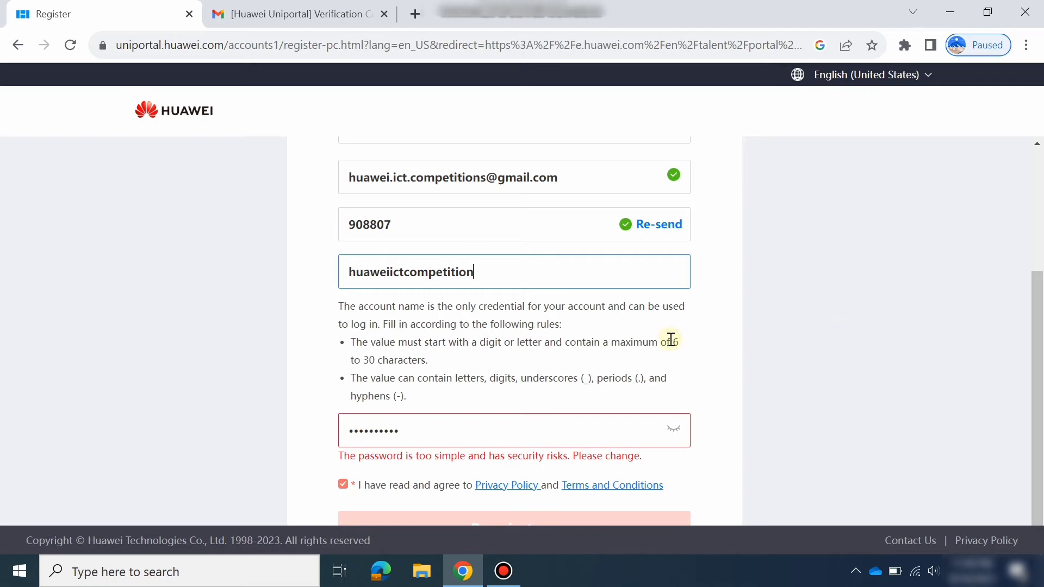
click(482, 518)
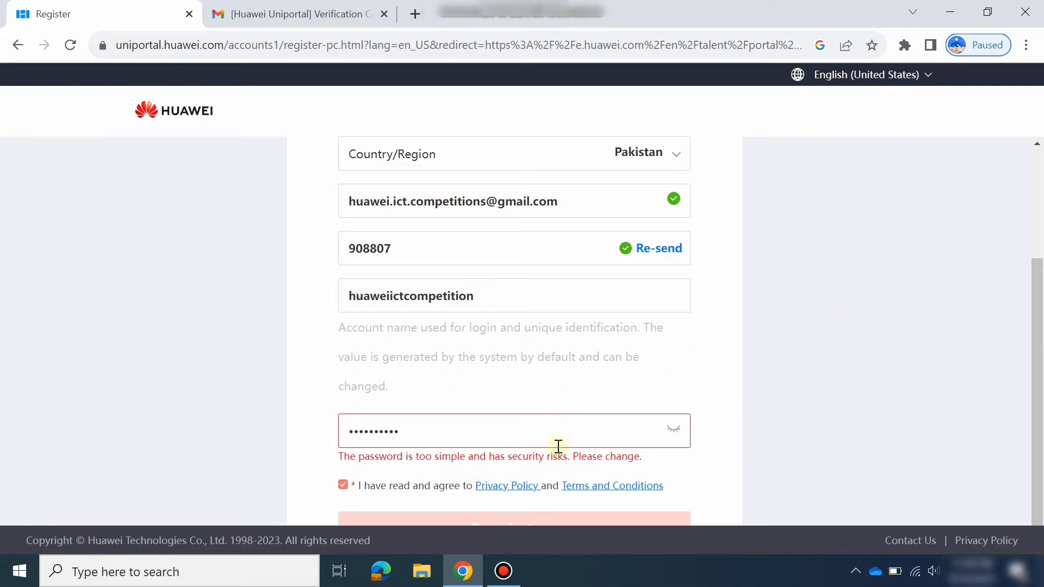
double_click(434, 428)
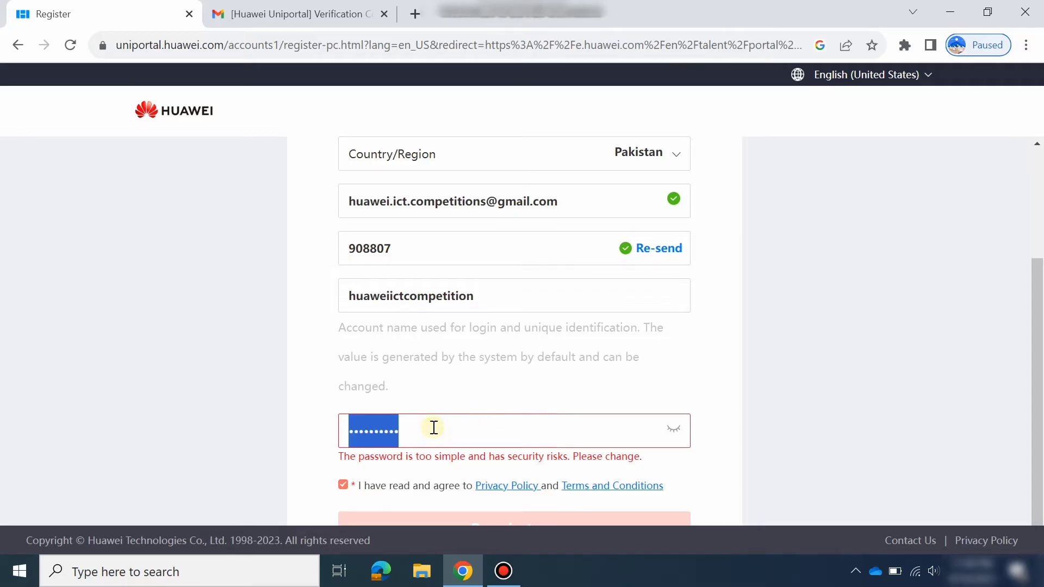
text(••)
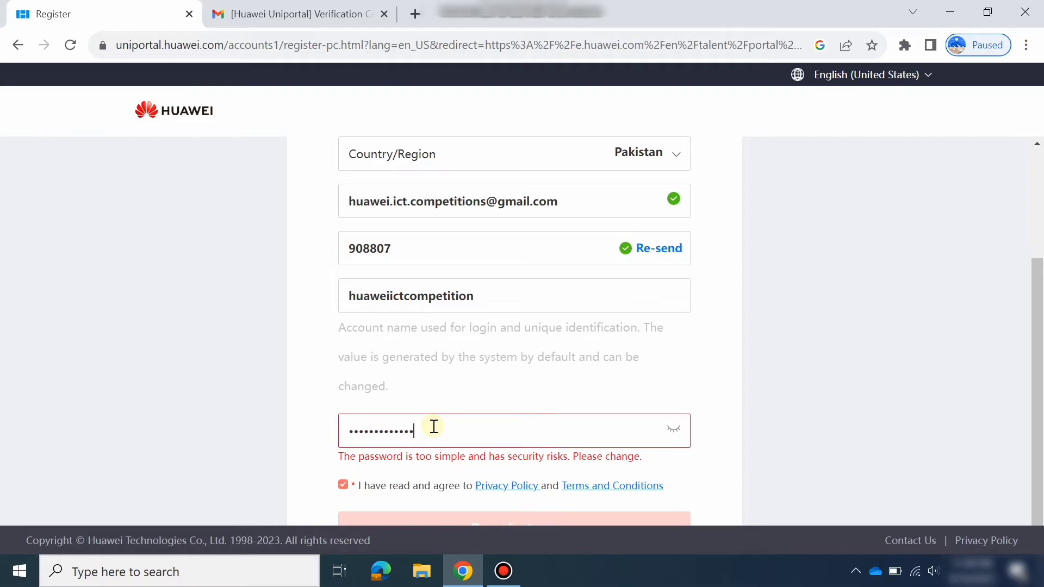
click(487, 526)
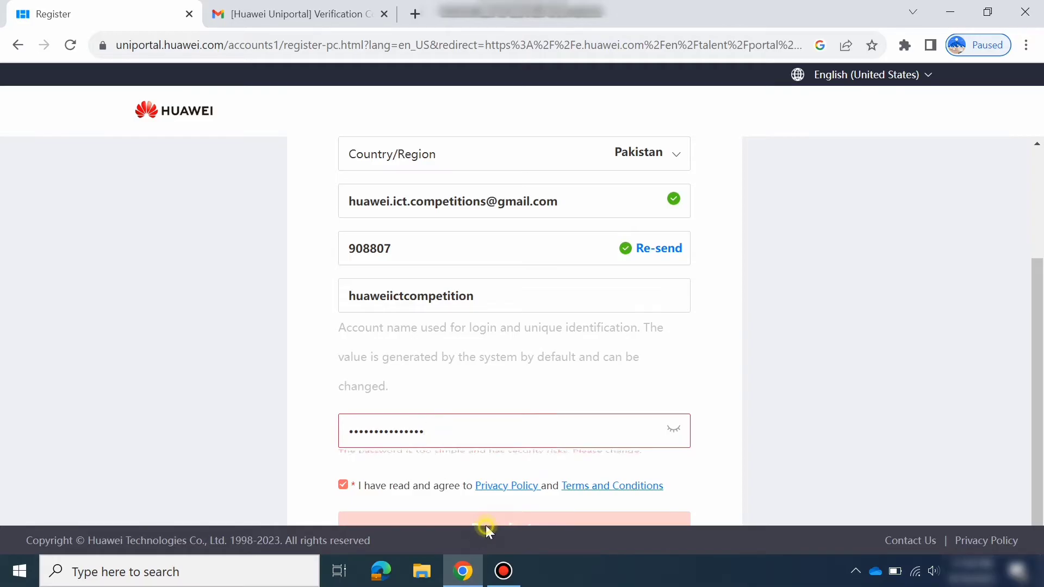
click(486, 525)
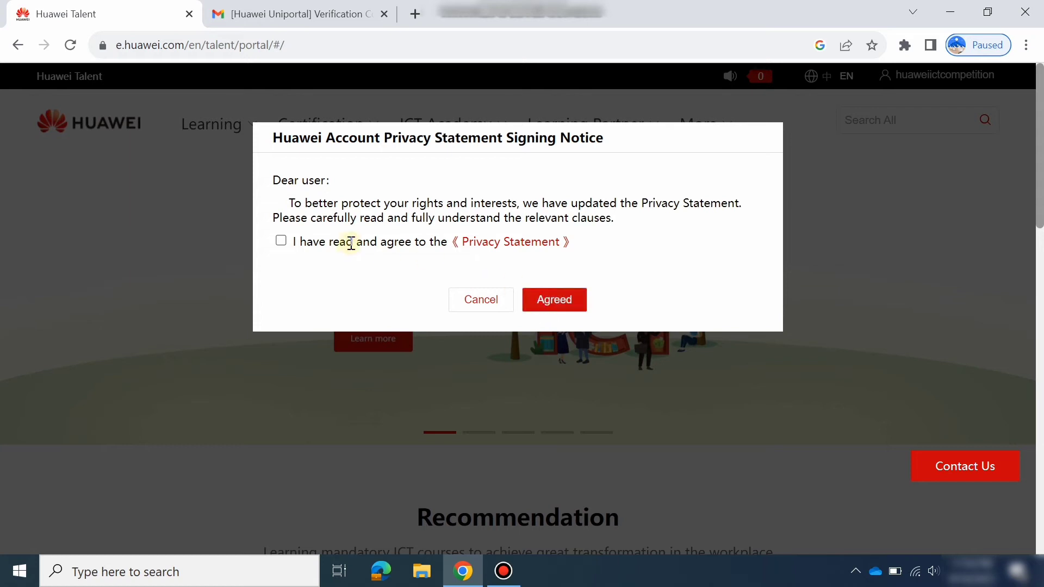
Step: Agree to the Huawei account privacy statement and open the account's My Information page
click(280, 240)
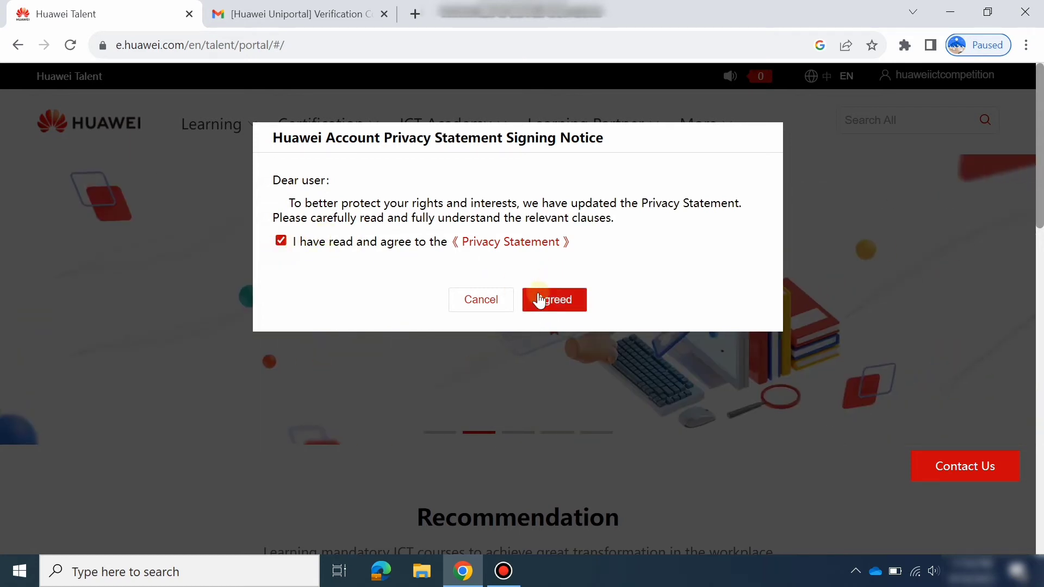
click(536, 299)
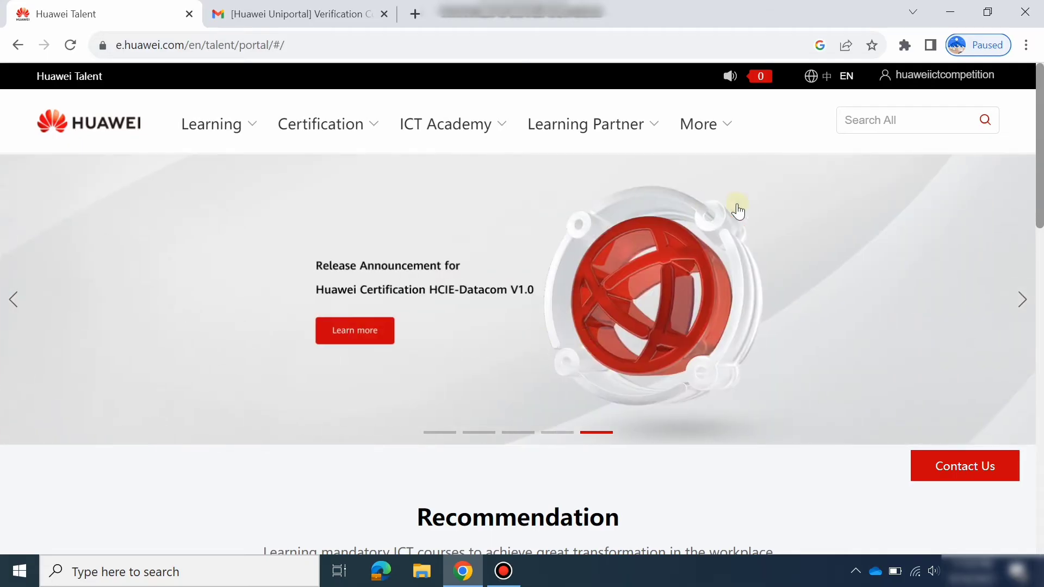
mouse_move(930, 79)
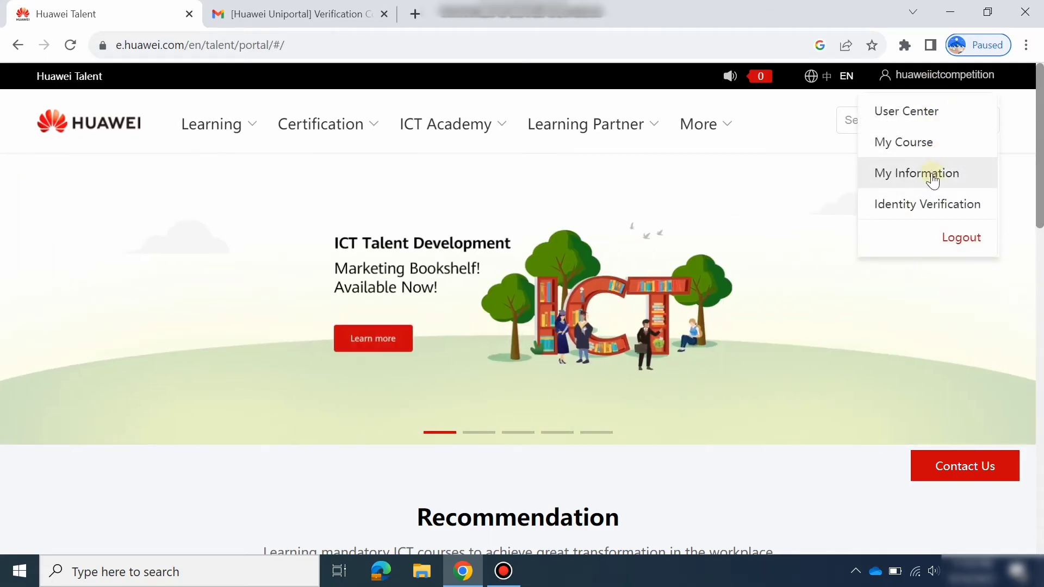
click(931, 174)
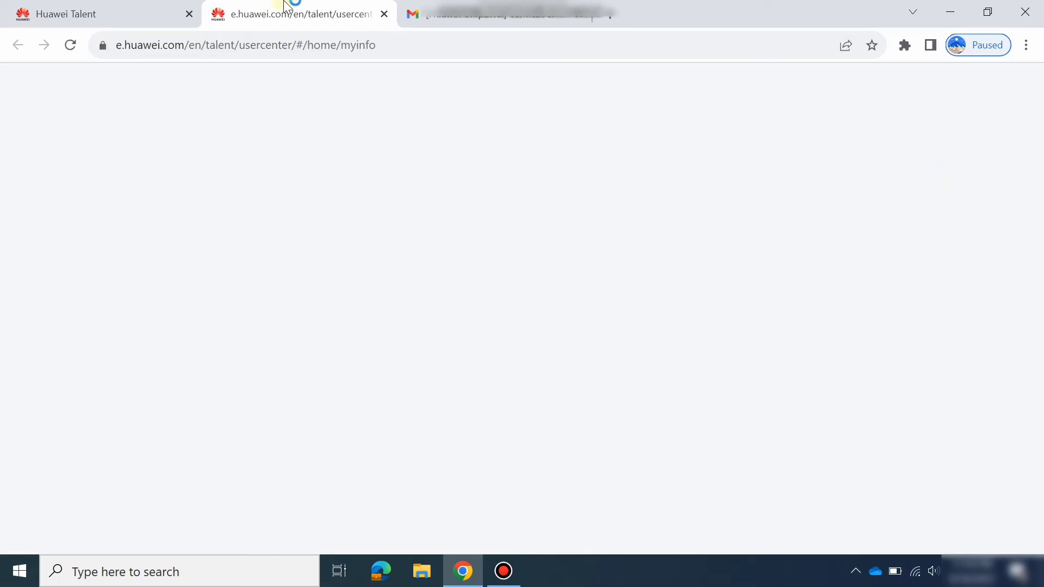
Step: Open the Identity Verification page from the Huawei Talent tab and return to the personal information page
click(185, 7)
mouse_move(929, 87)
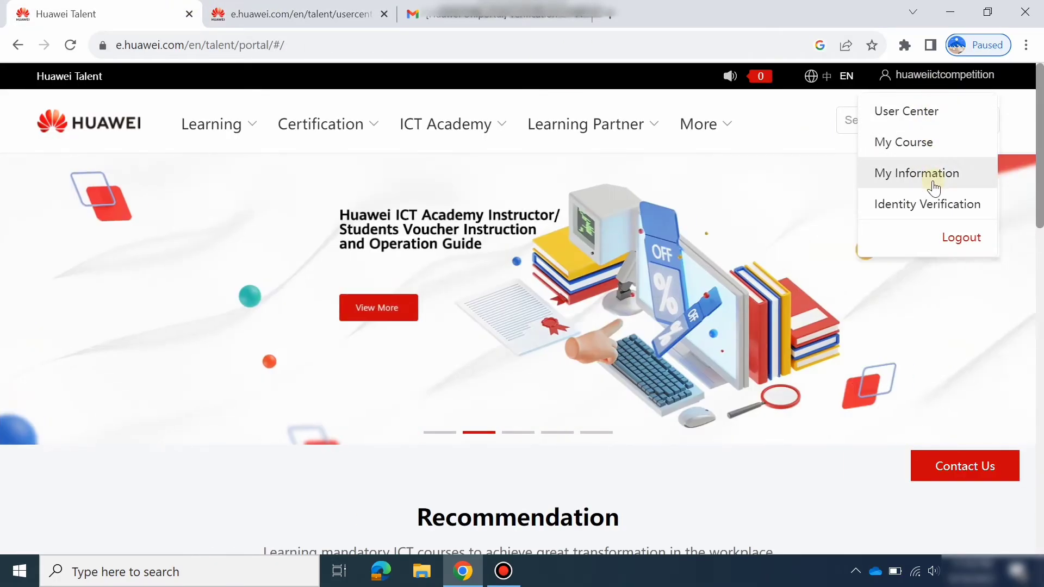
click(316, 8)
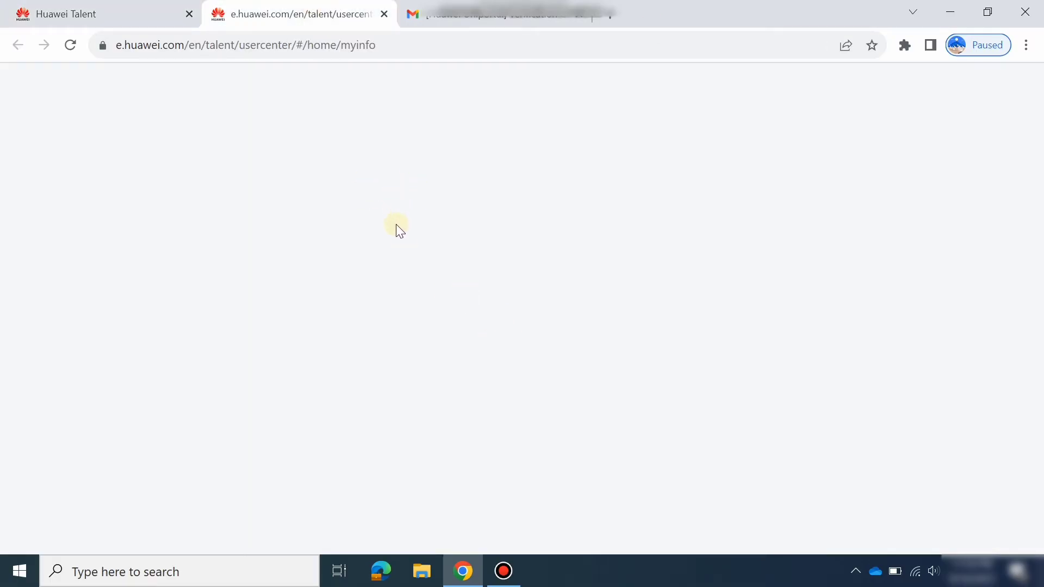
click(129, 8)
mouse_move(921, 74)
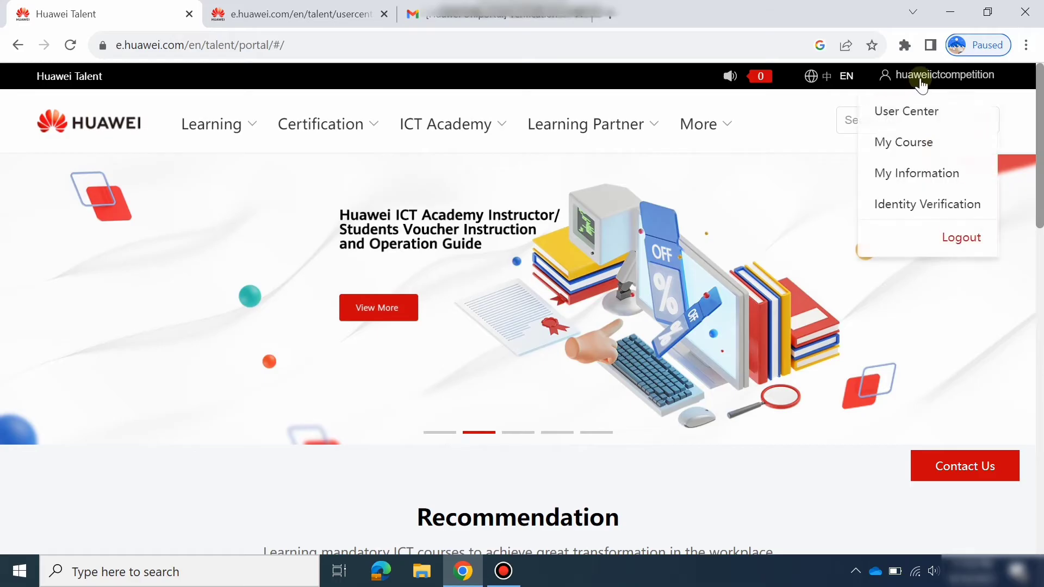
click(928, 207)
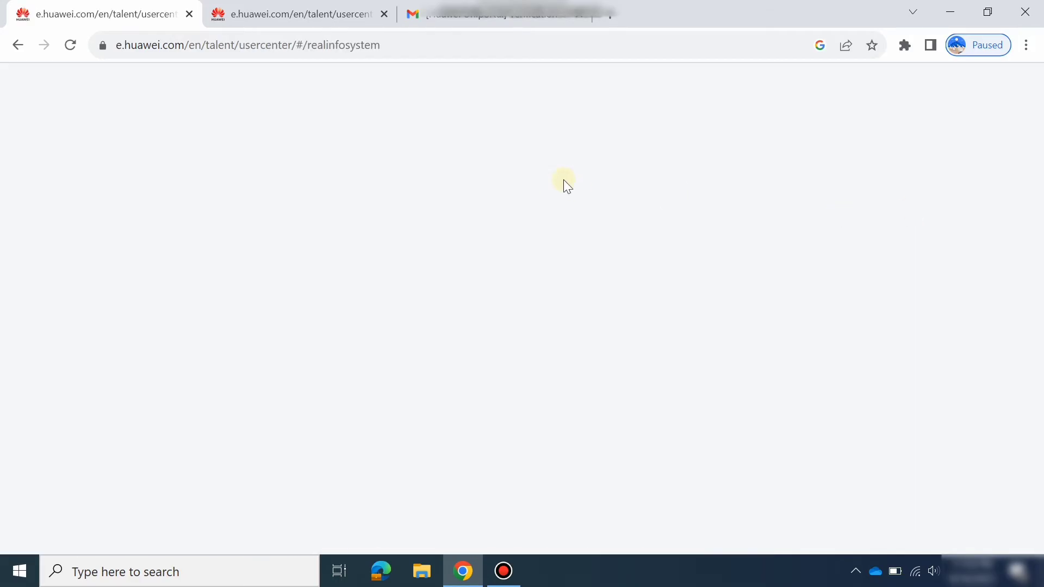
click(280, 12)
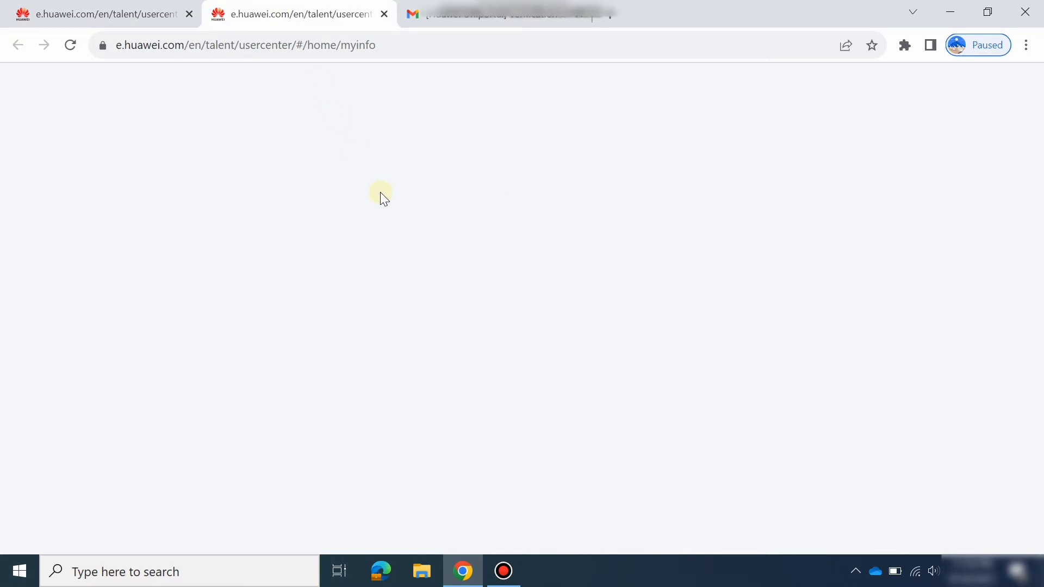
click(145, 9)
click(253, 4)
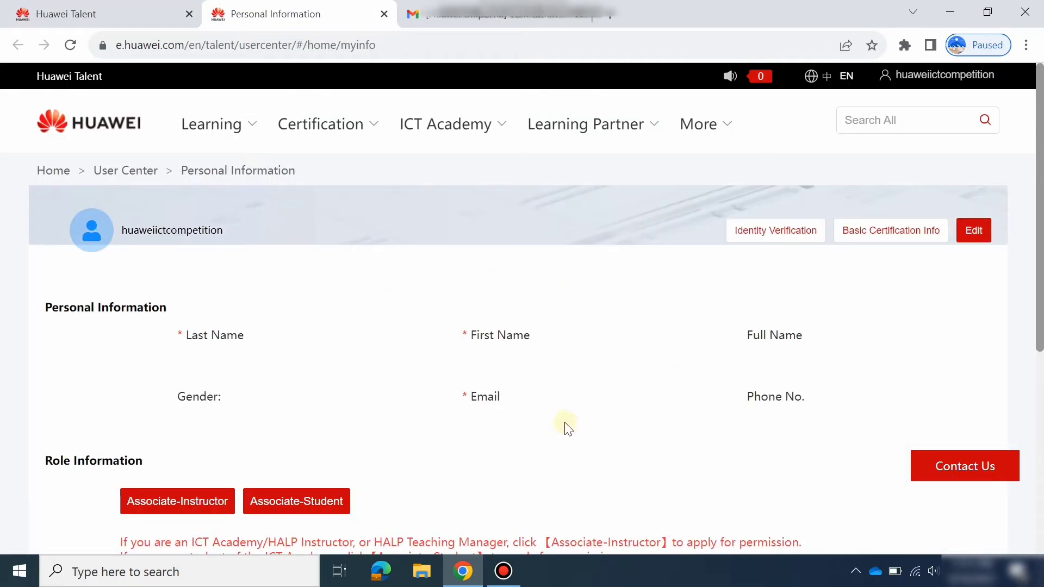
Step: Start the ICT Academy student role application from the Role Information section of the personal information page
scroll(566, 424, down, 6)
scroll(560, 414, up, 5)
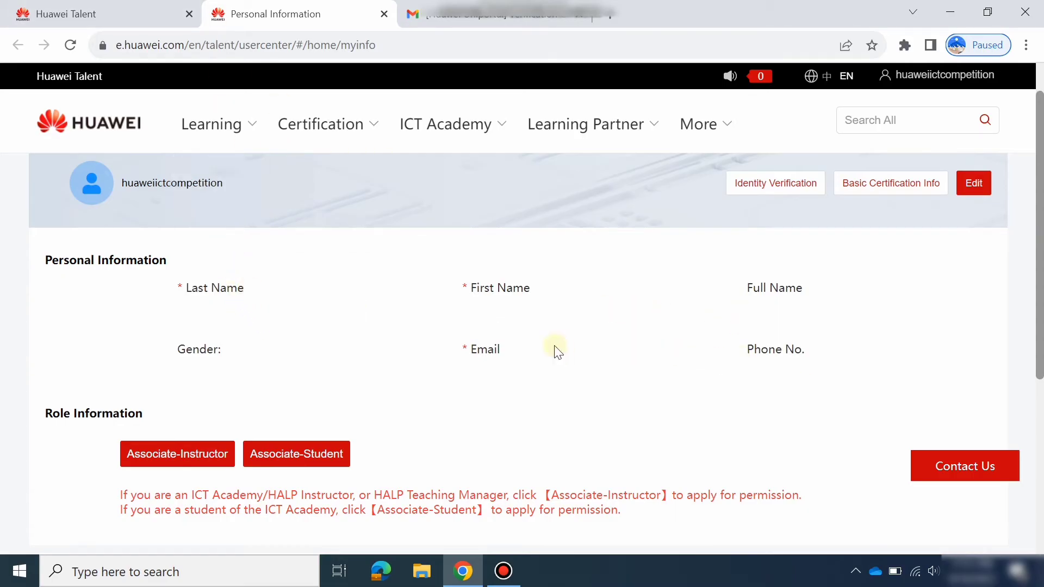
scroll(261, 338, down, 5)
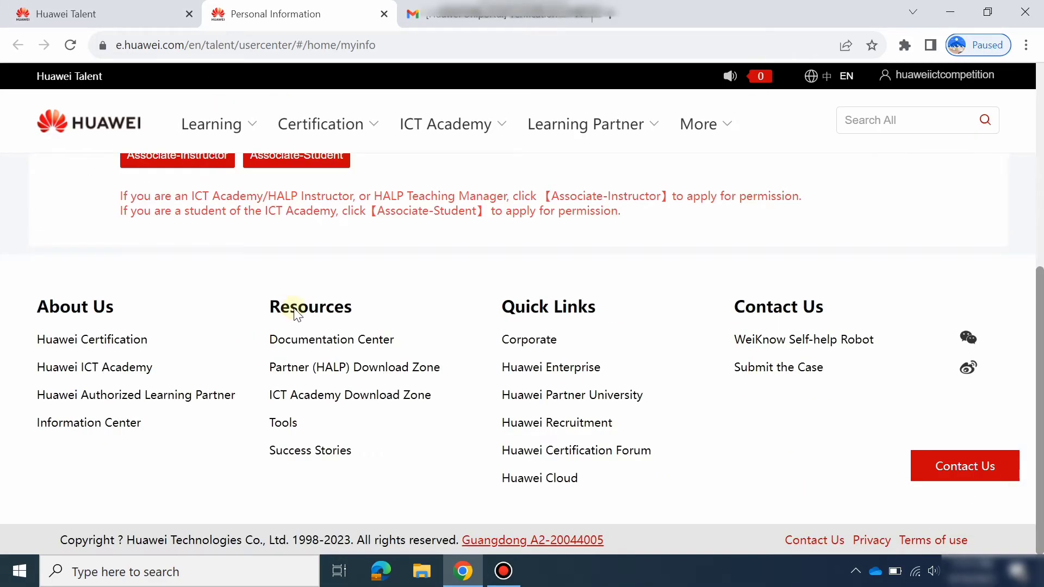
scroll(297, 314, up, 5)
scroll(294, 340, down, 5)
drag(1038, 335, 1038, 267)
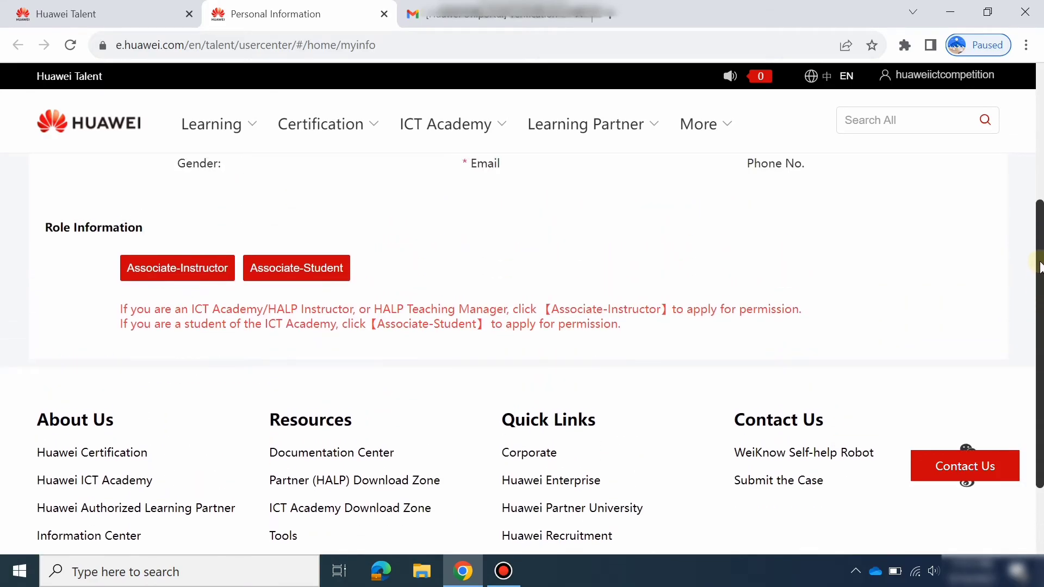
click(202, 269)
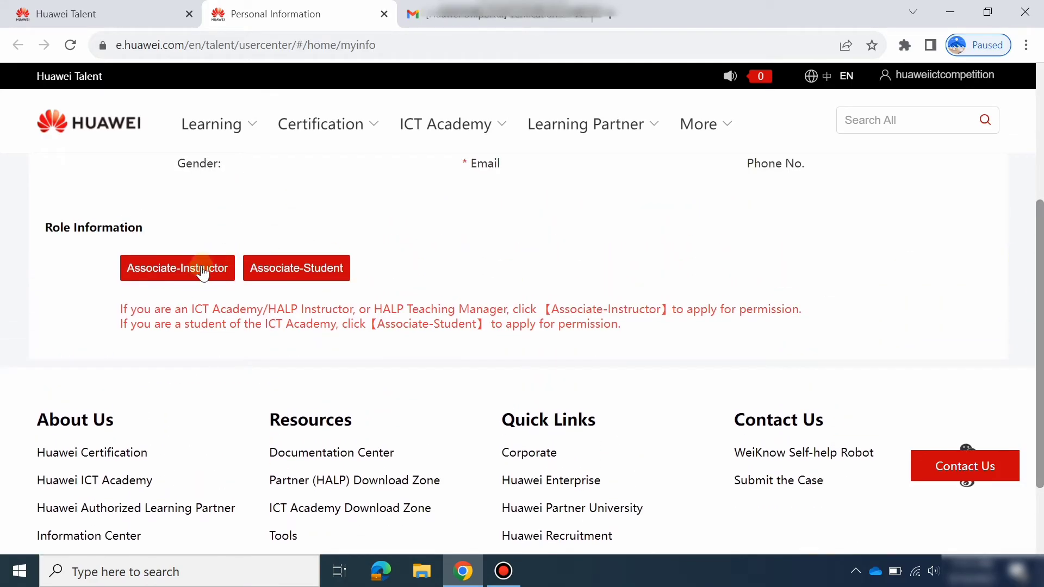
click(321, 275)
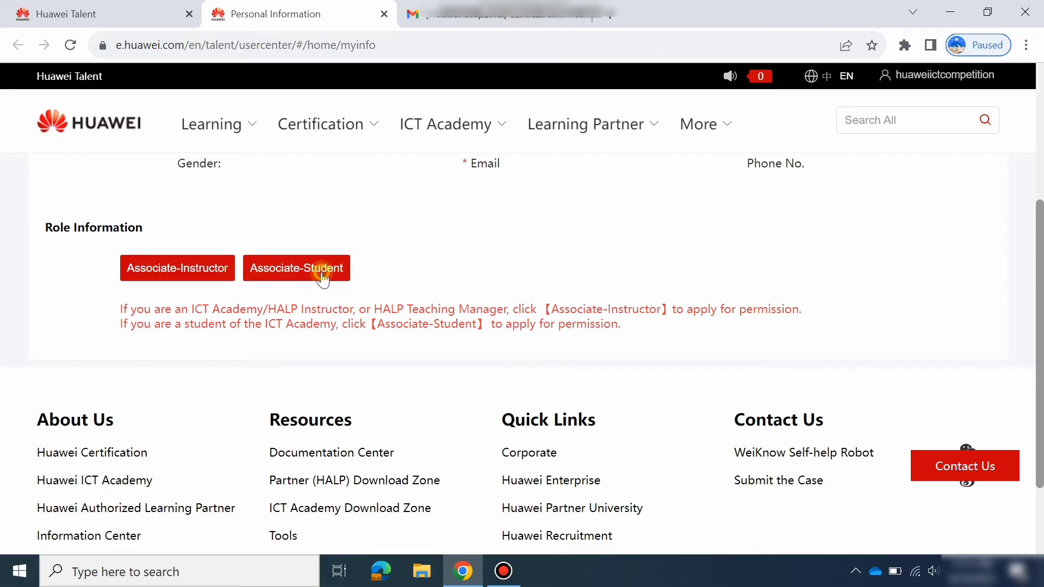
click(321, 275)
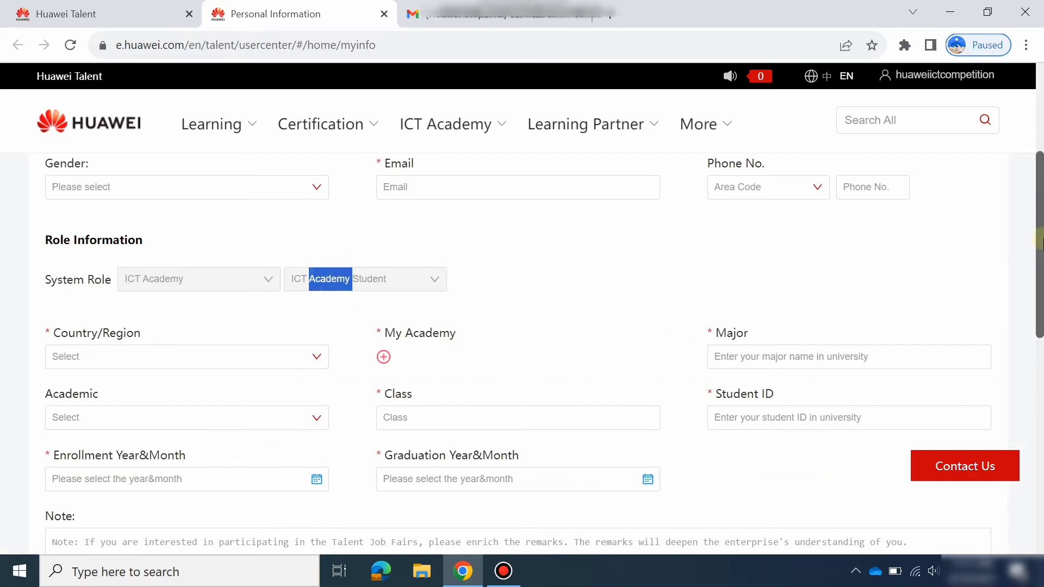
Step: Examine the student form's Country/Region, Major, Academic, Class and Student ID fields, including the country and degree options
drag(1039, 272, 1039, 307)
click(179, 228)
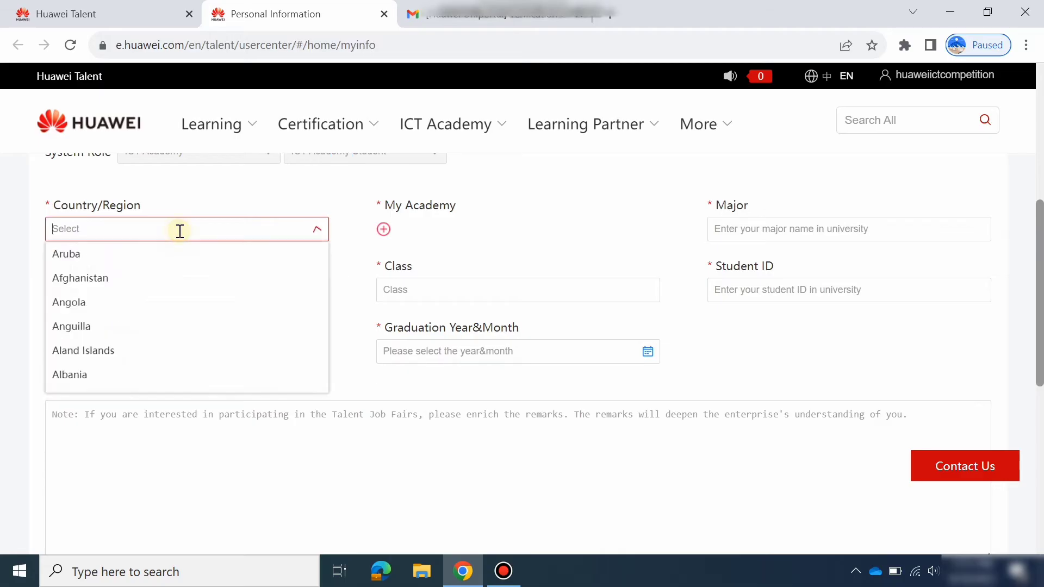
click(483, 247)
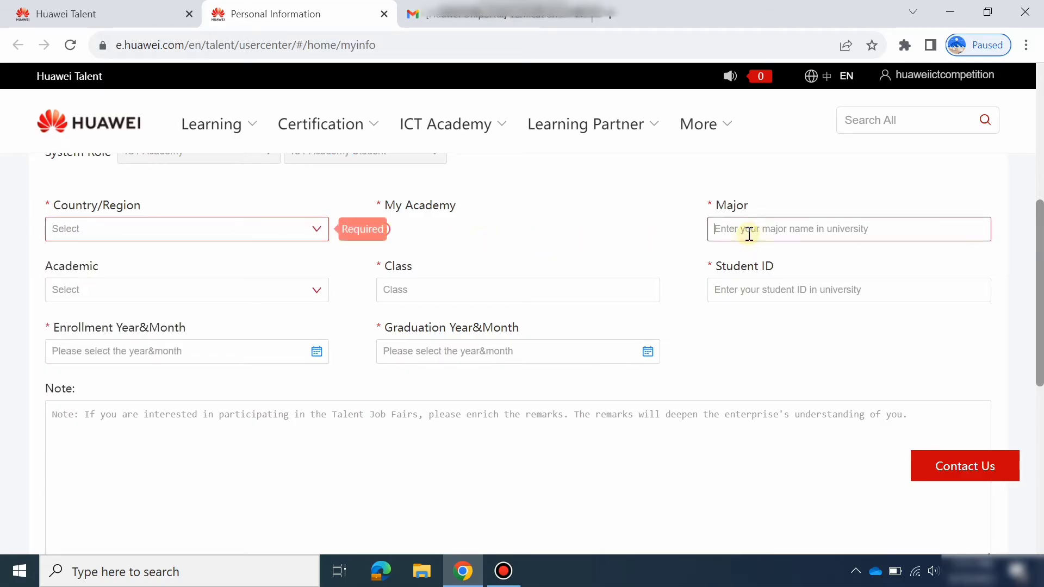
click(306, 286)
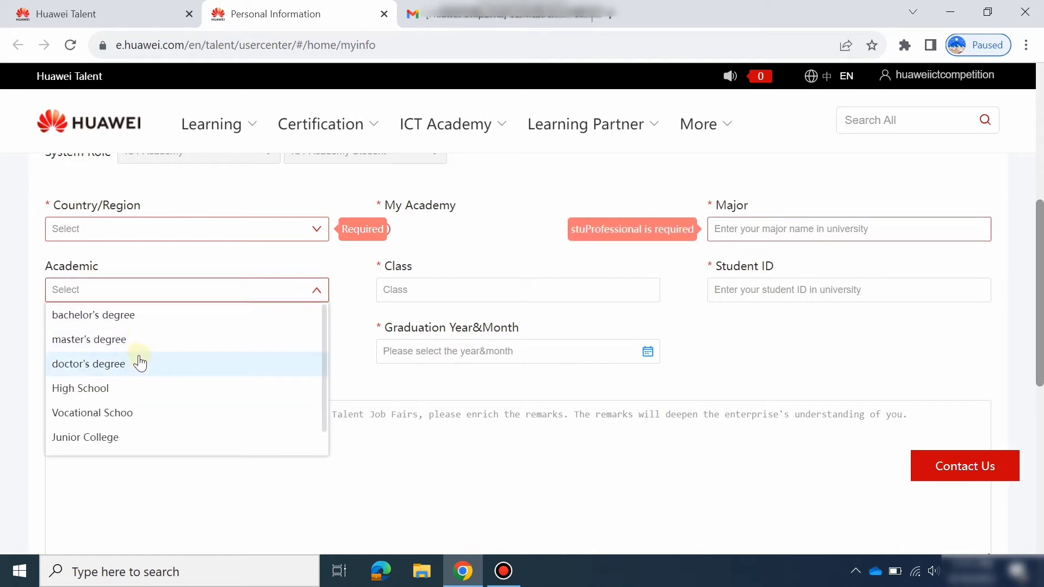
click(426, 289)
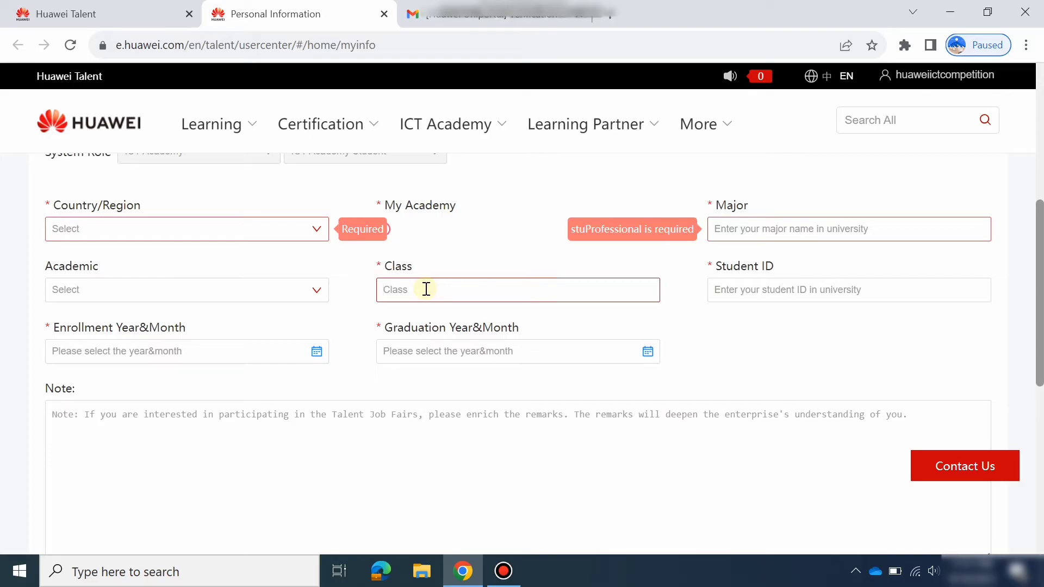
click(764, 289)
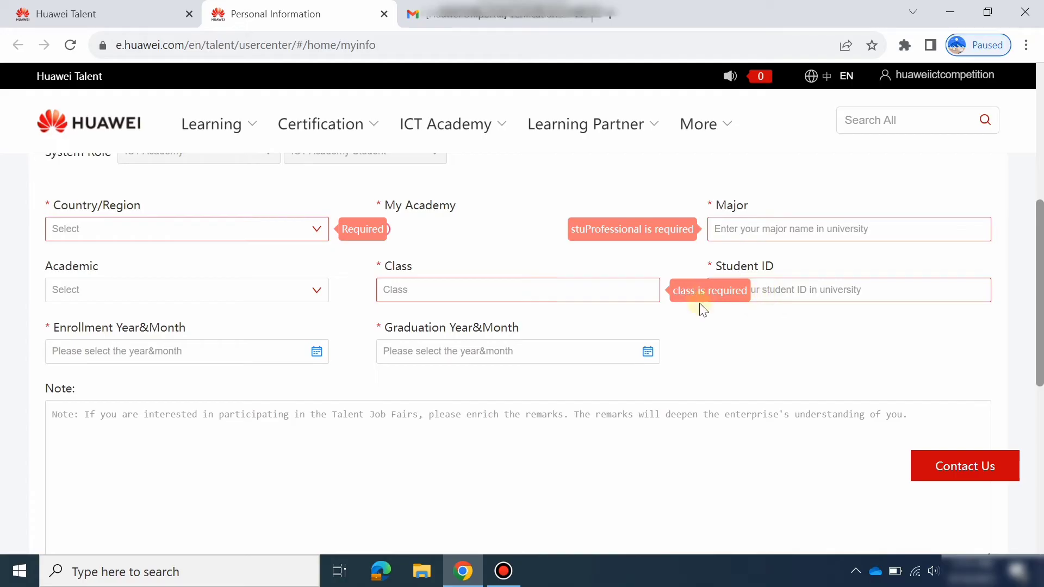
click(713, 325)
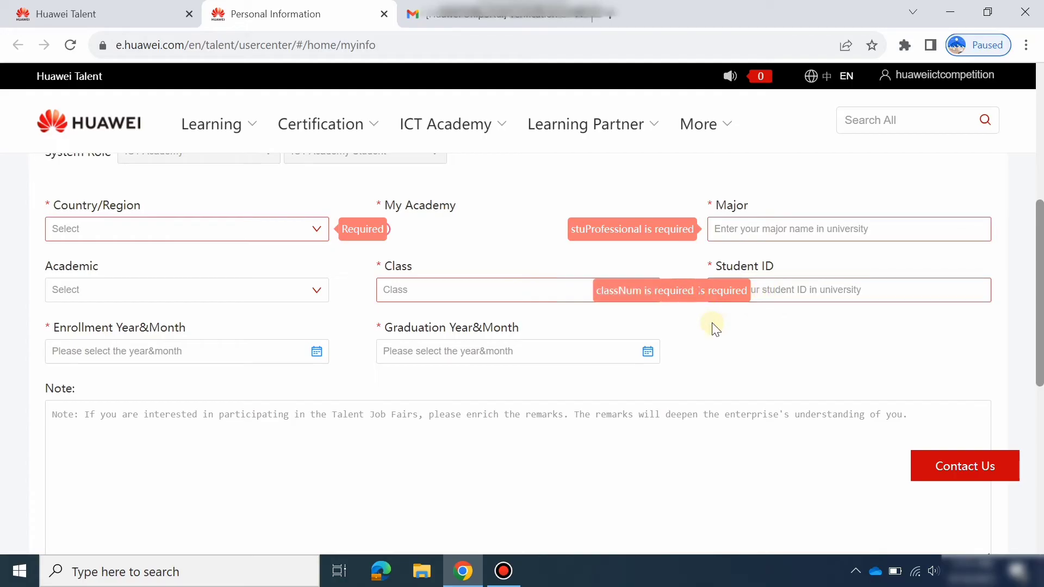
Step: Set the student form's Enrollment Year&Month to 2023-09 and the Graduation Year&Month to 2027-05
click(105, 351)
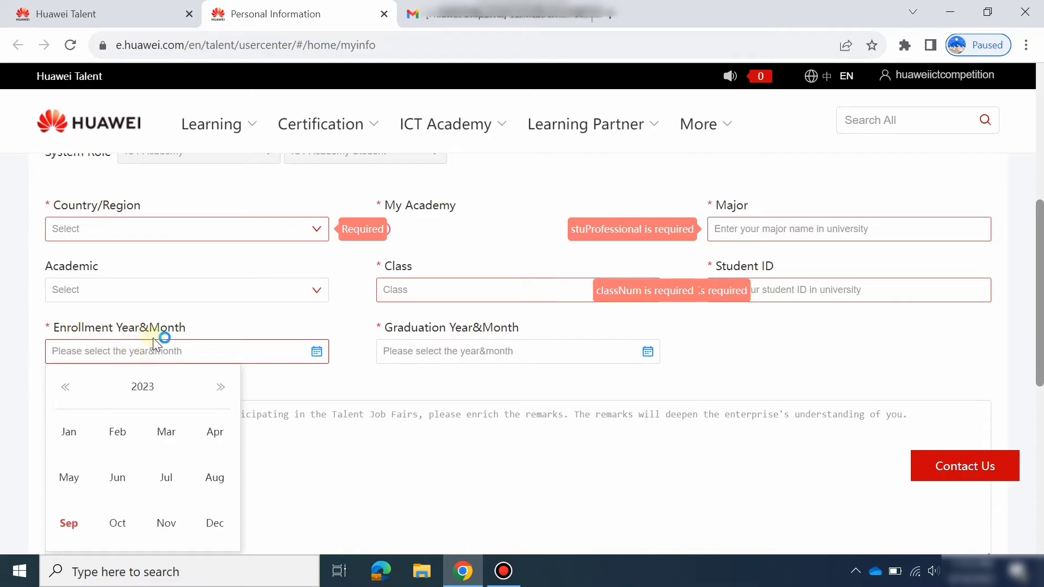
click(72, 525)
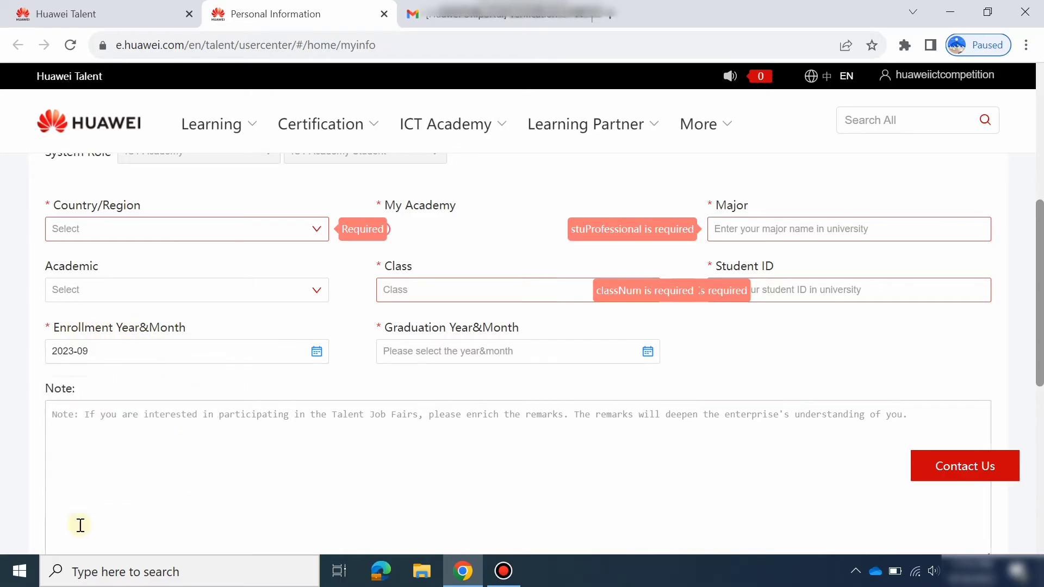
click(441, 354)
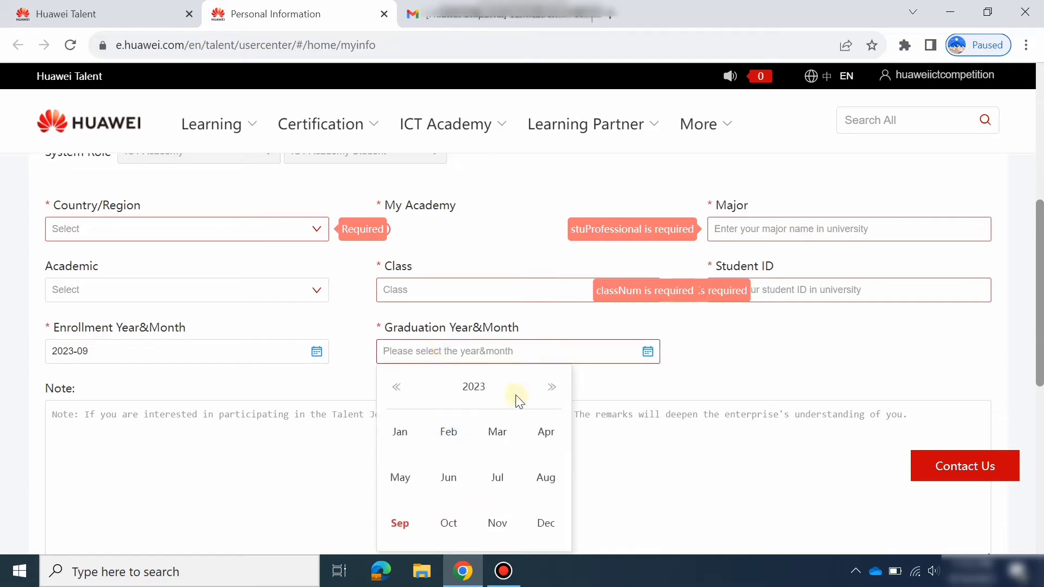
click(552, 387)
click(552, 387)
click(552, 386)
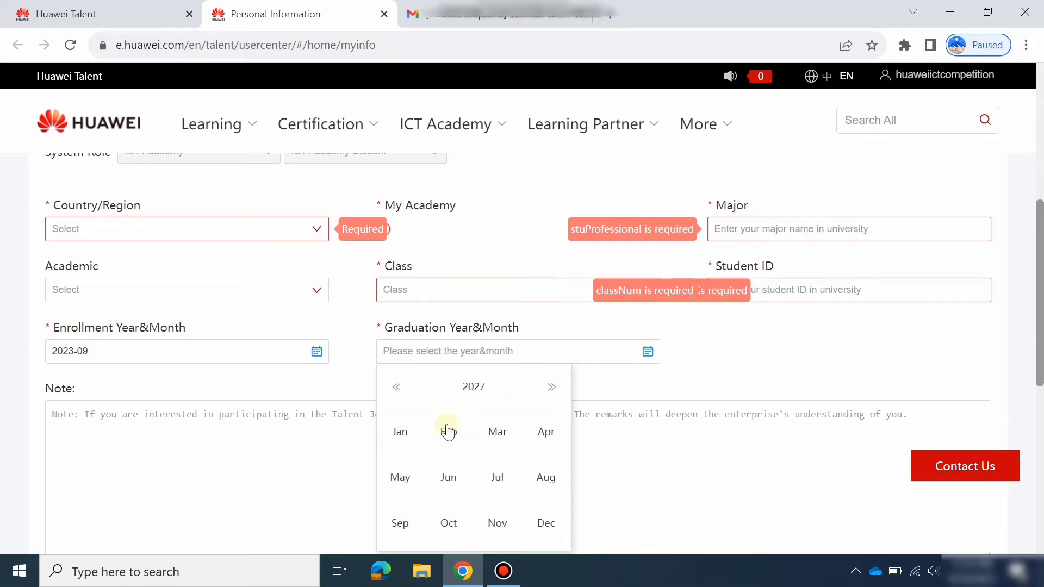
click(406, 485)
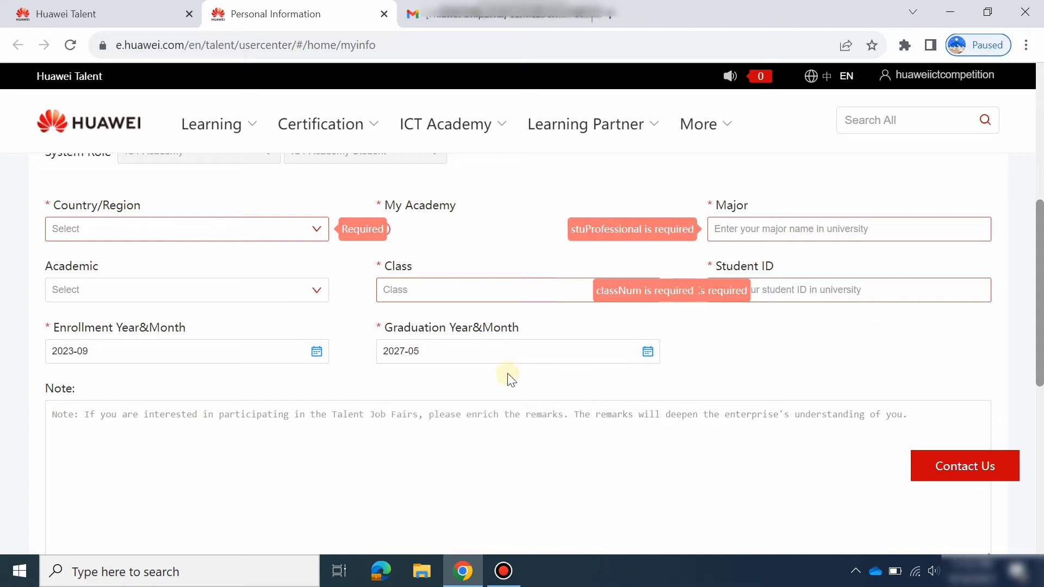
Step: Review the student form's Note, Personal Information and Role Information sections, including the My Academy selection
scroll(508, 373, down, 5)
scroll(312, 331, up, 5)
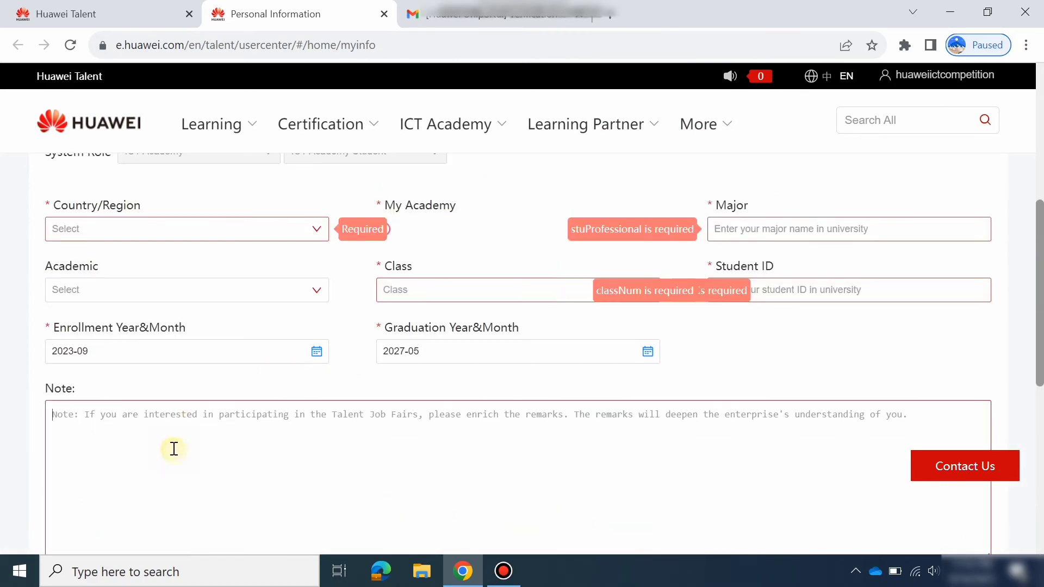
scroll(173, 444, down, 6)
scroll(349, 368, up, 12)
scroll(350, 367, down, 5)
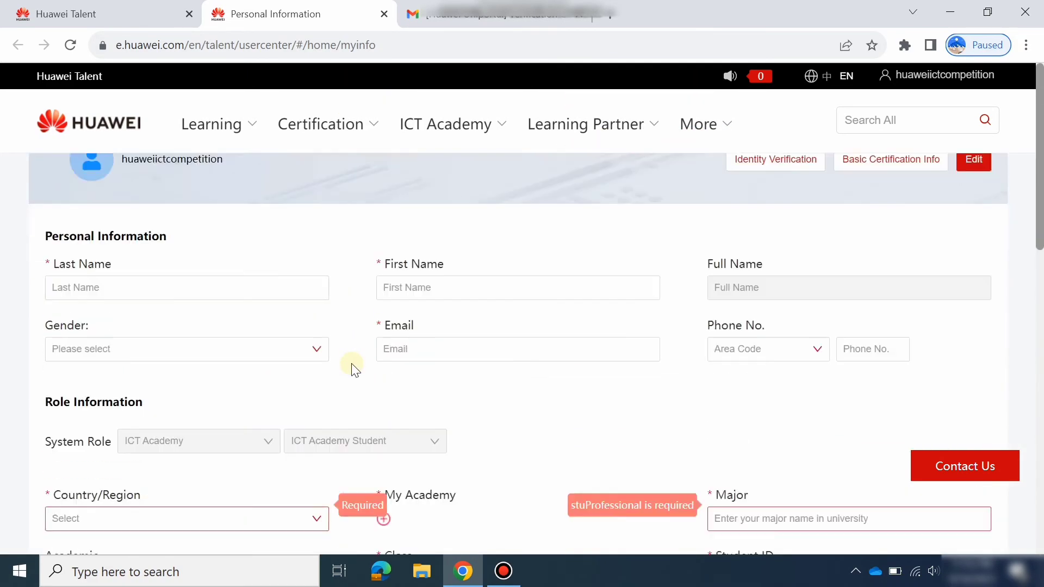
scroll(350, 366, up, 5)
scroll(359, 359, down, 5)
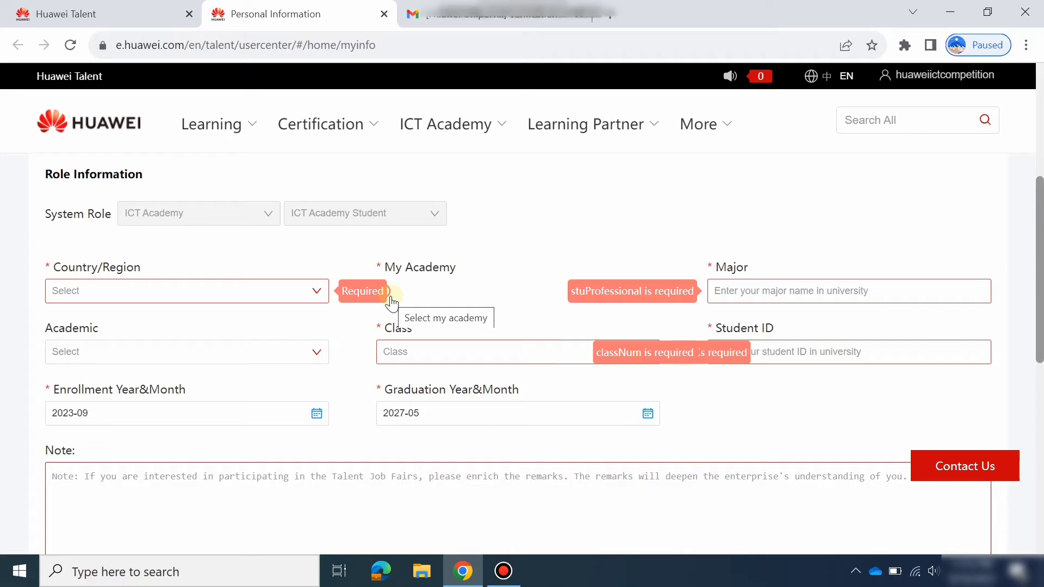
scroll(466, 302, up, 5)
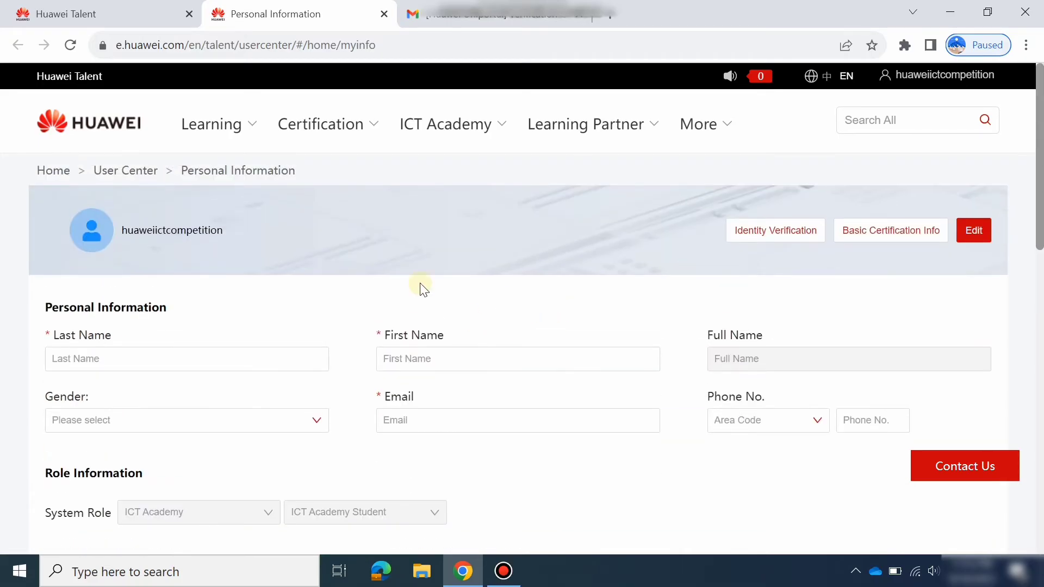
Step: Switch to the Huawei Talent tab, open the account's Identity Verification page and look over its last and first name fields
click(61, 6)
mouse_move(944, 73)
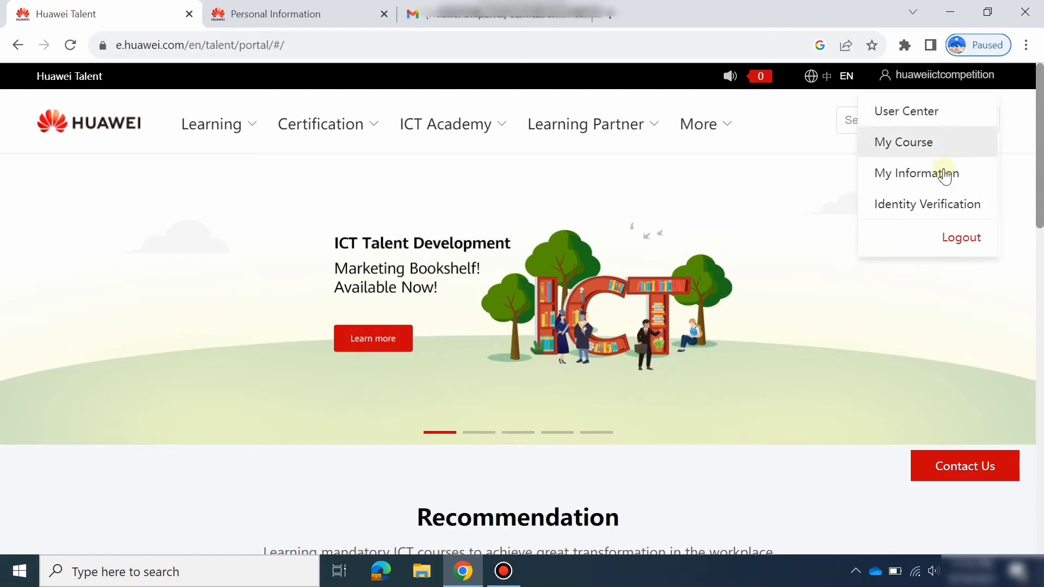
click(938, 201)
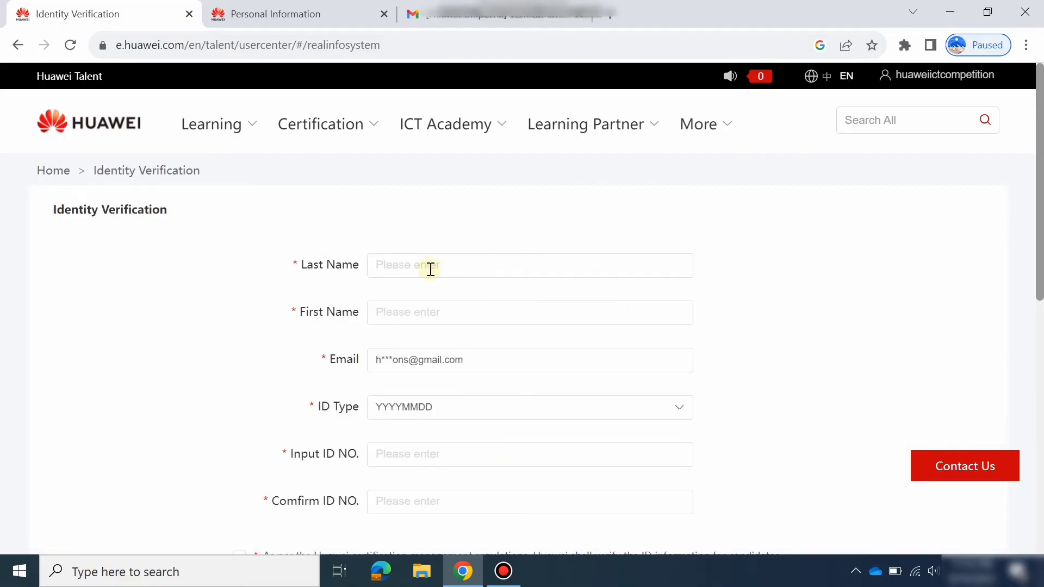
click(430, 269)
click(410, 304)
scroll(1039, 333, down, 1)
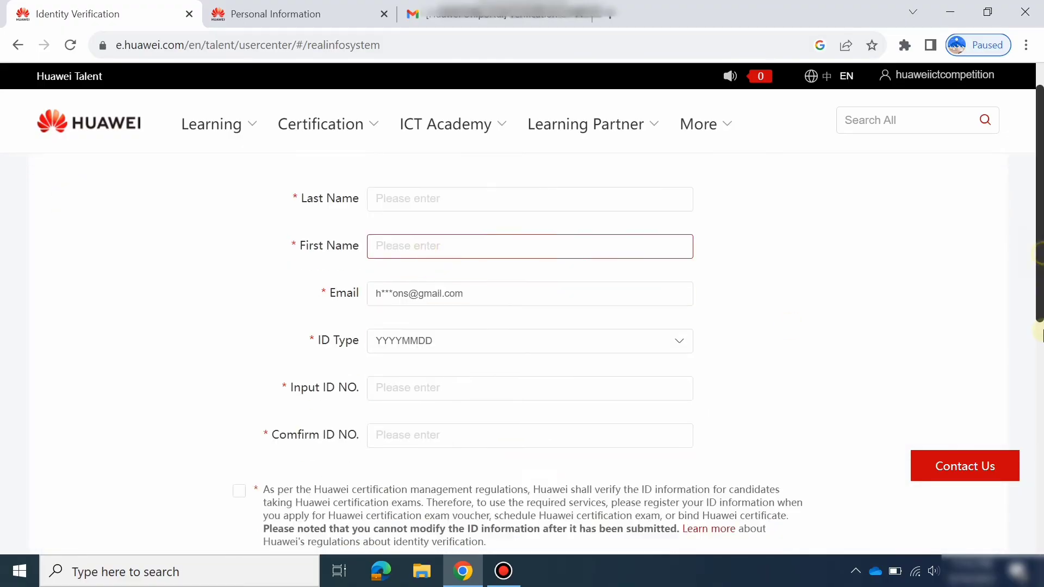
Step: Set the ID Type on the identity verification form to Local ID Card
scroll(466, 266, down, 2)
click(446, 236)
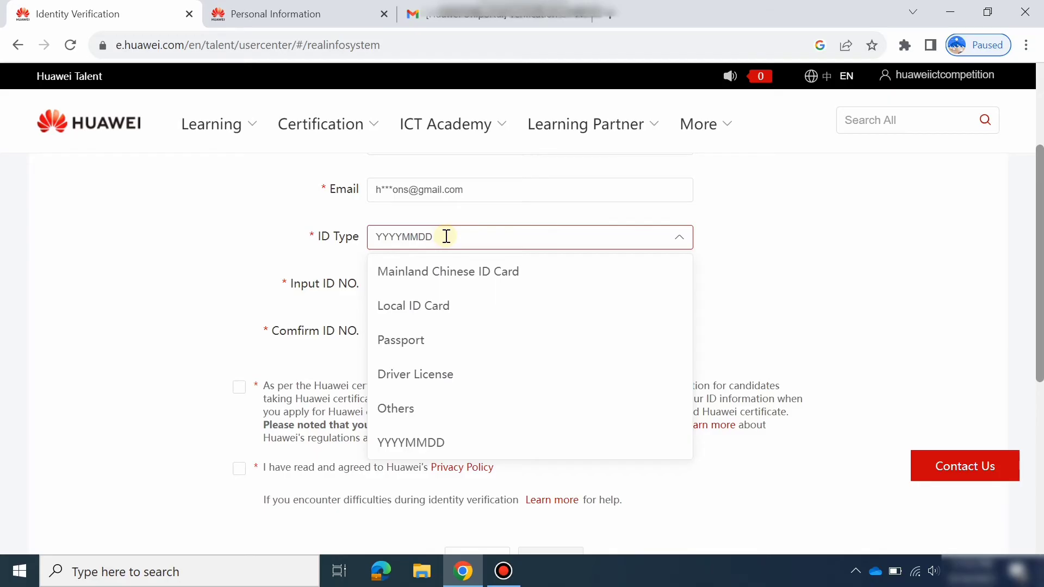
click(743, 299)
click(437, 285)
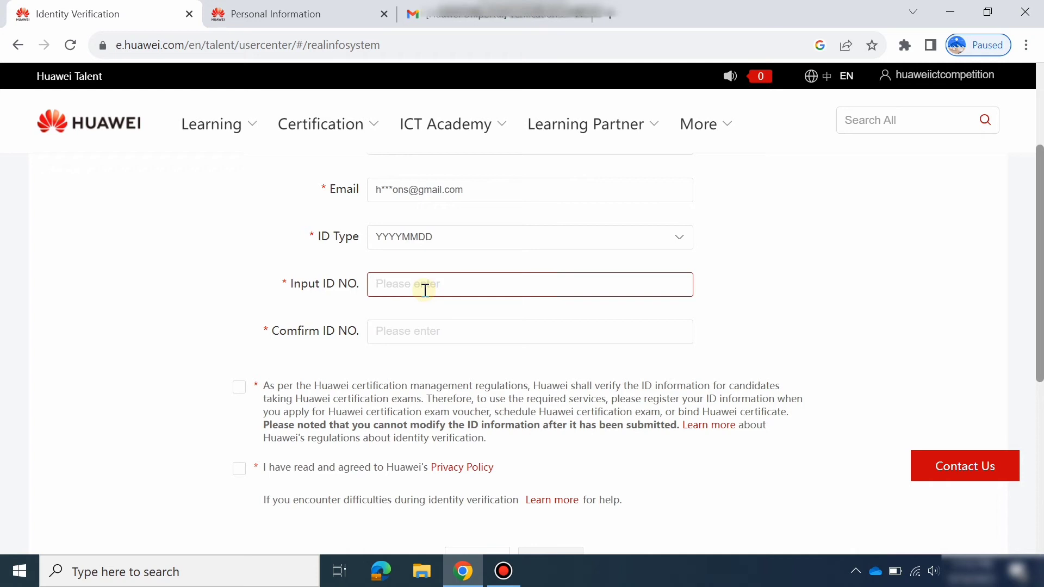
click(479, 231)
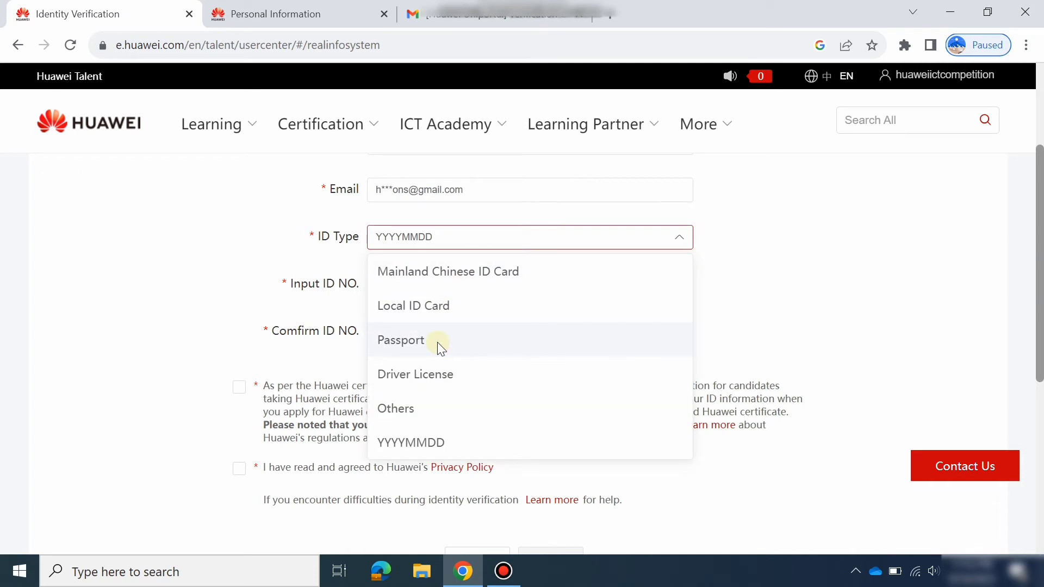
click(345, 299)
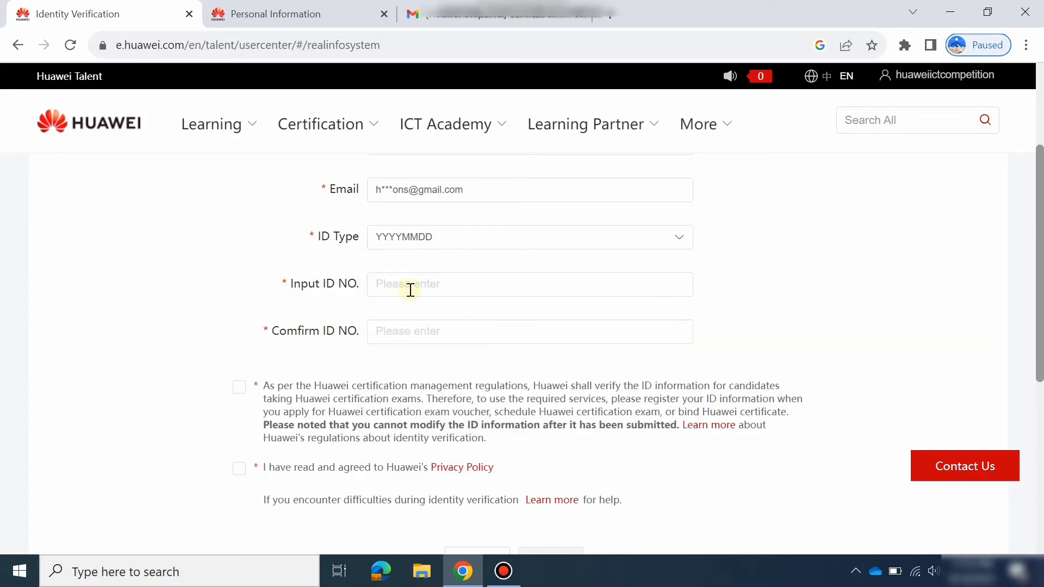
click(445, 238)
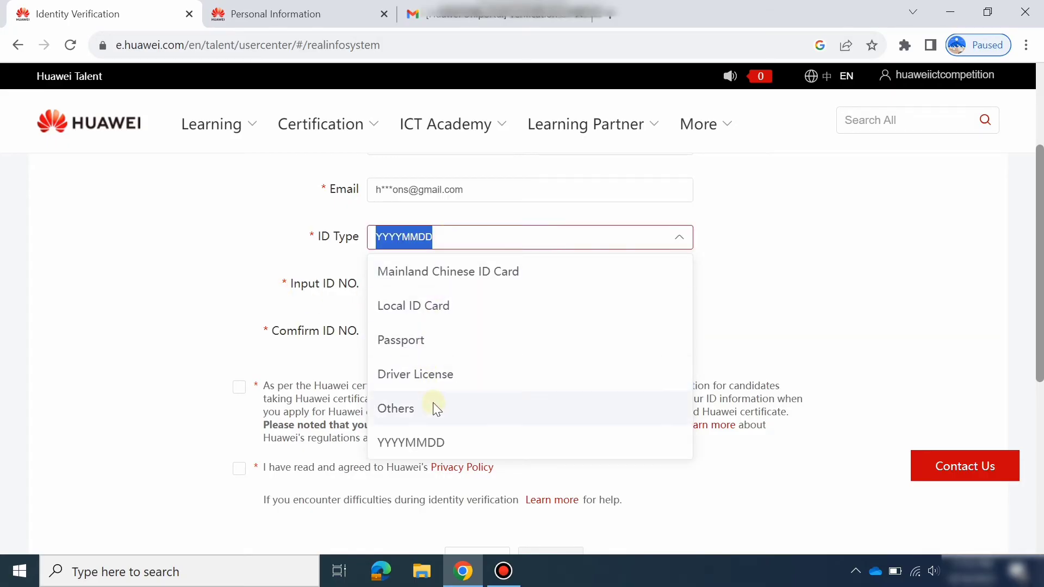
click(442, 307)
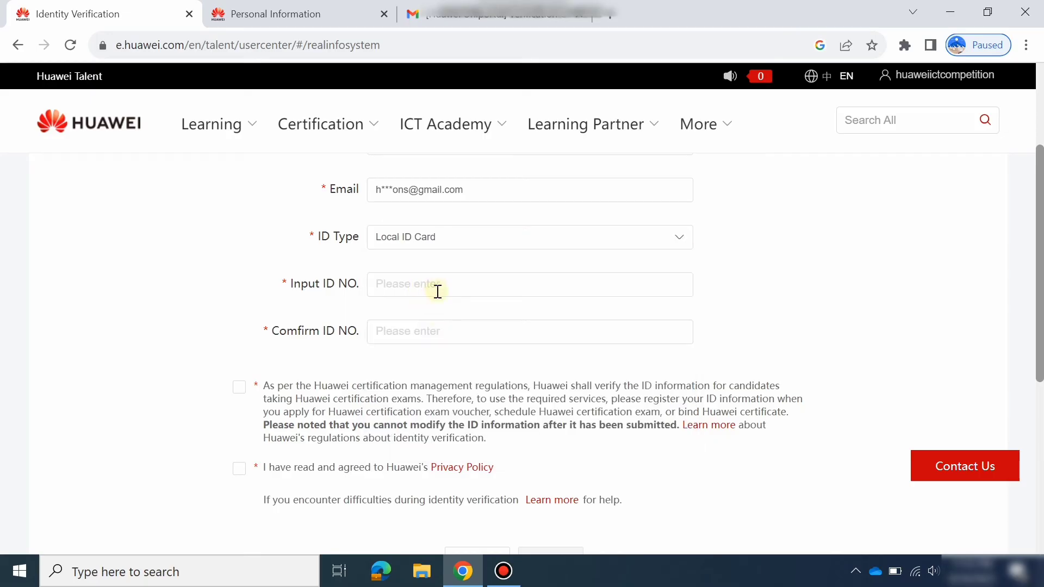
Step: Examine the ID number fields, the certification regulation and privacy agreements, and the submission options of the identity verification form
click(405, 285)
click(399, 338)
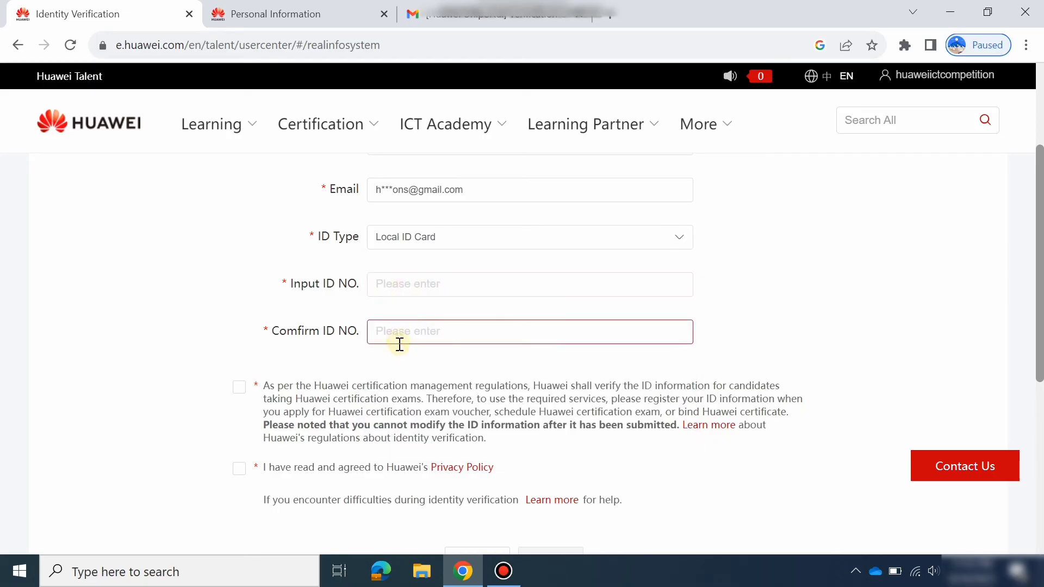
scroll(261, 270, down, 5)
scroll(279, 245, up, 5)
scroll(1008, 246, down, 2)
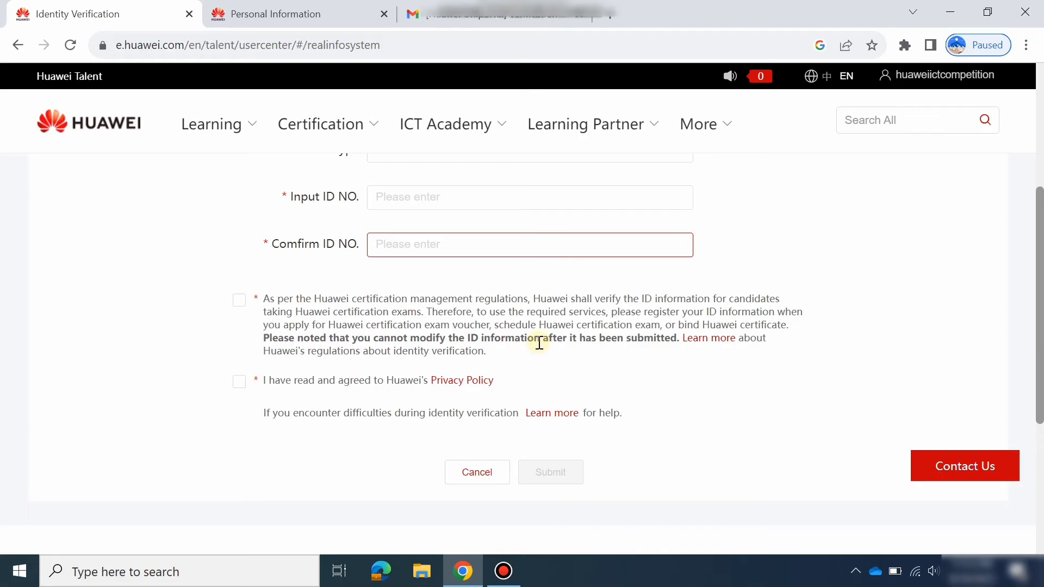
Step: Return to the Personal Information tab, open the ICT Academy's Practice Competition page from there and reload it
click(266, 14)
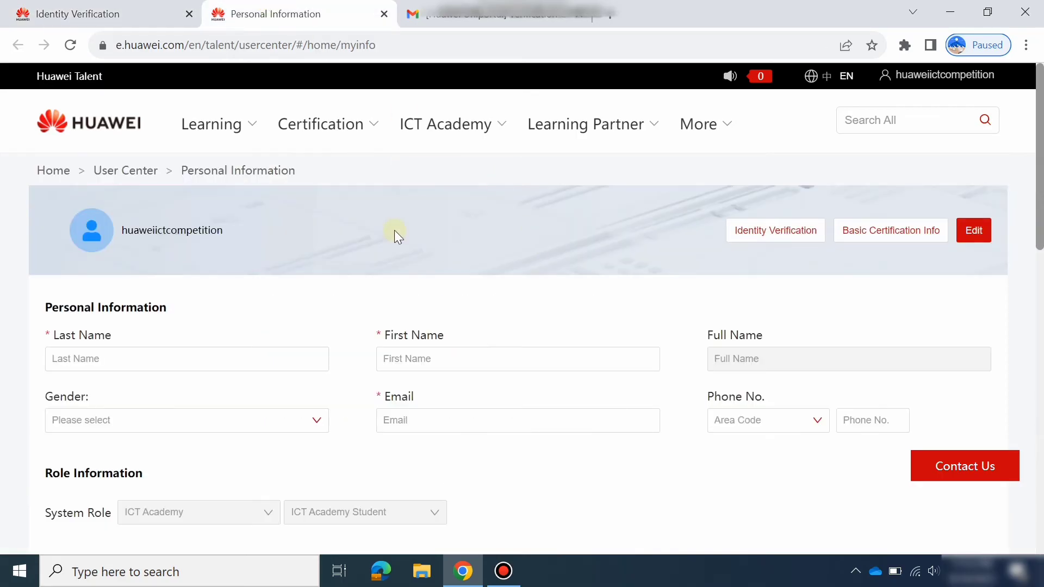
drag(1039, 220, 1039, 381)
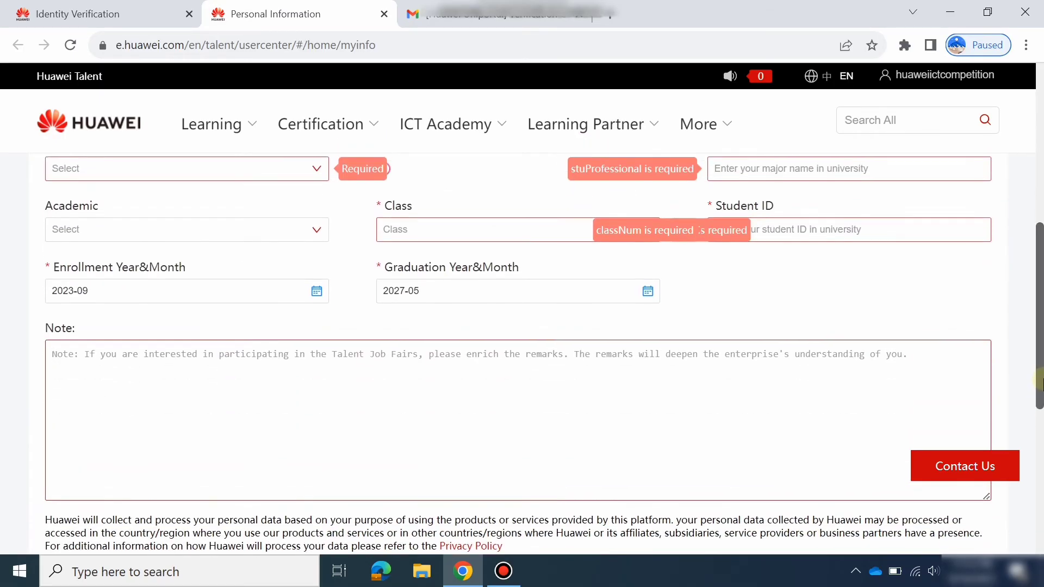
scroll(440, 276, up, 8)
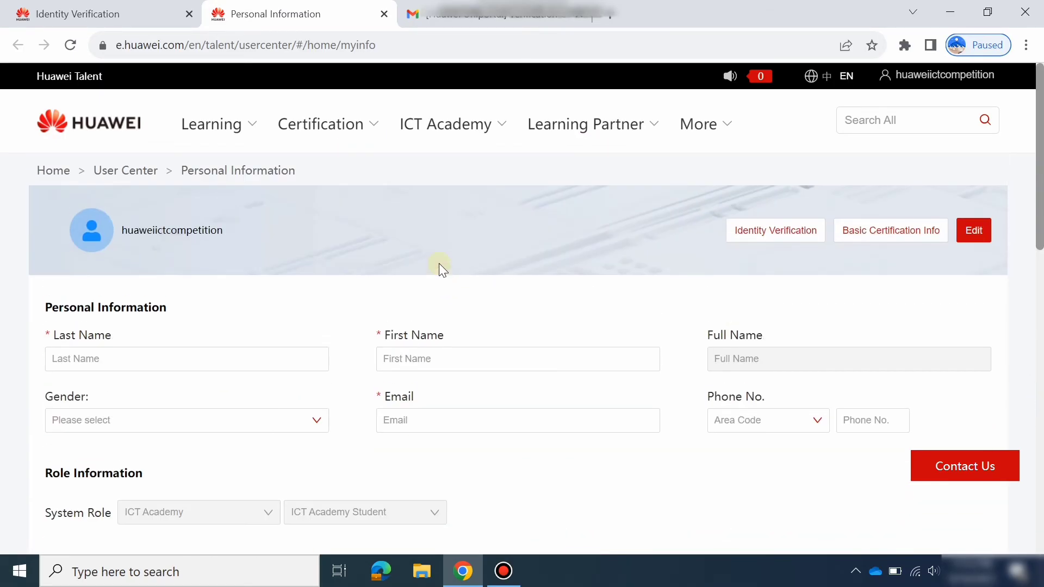
mouse_move(455, 129)
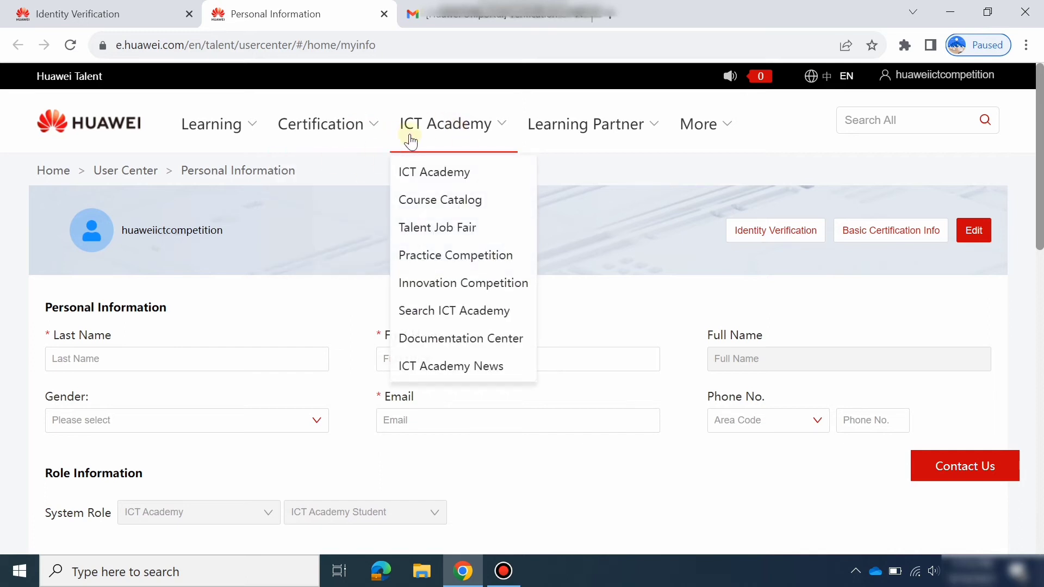
click(484, 262)
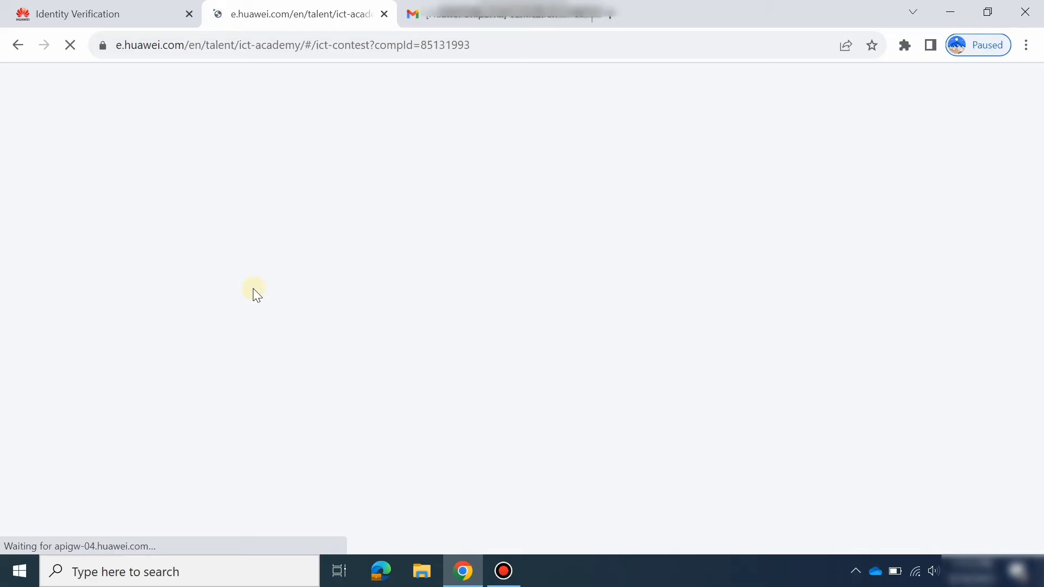
click(74, 44)
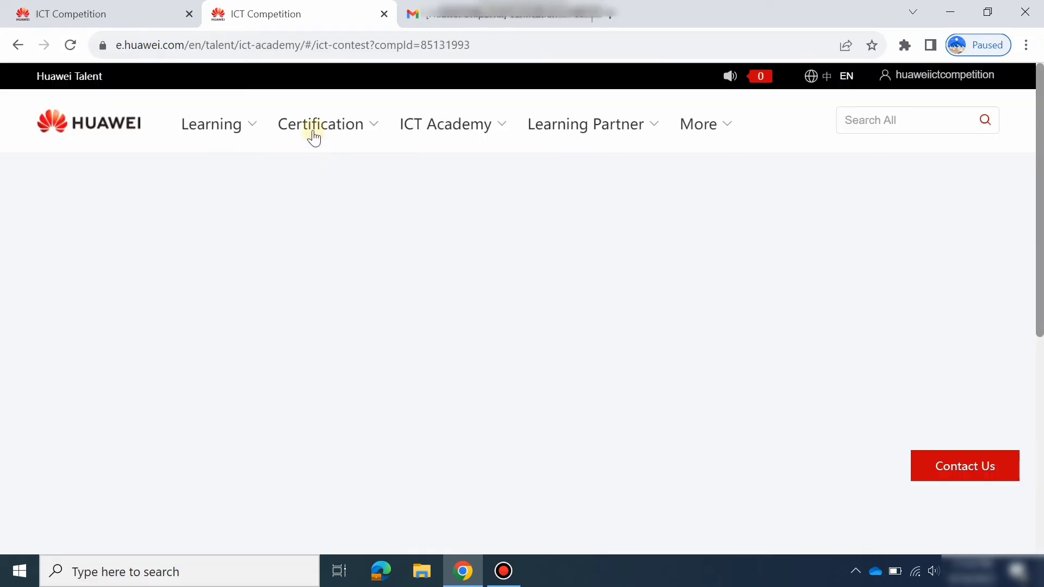
mouse_move(358, 156)
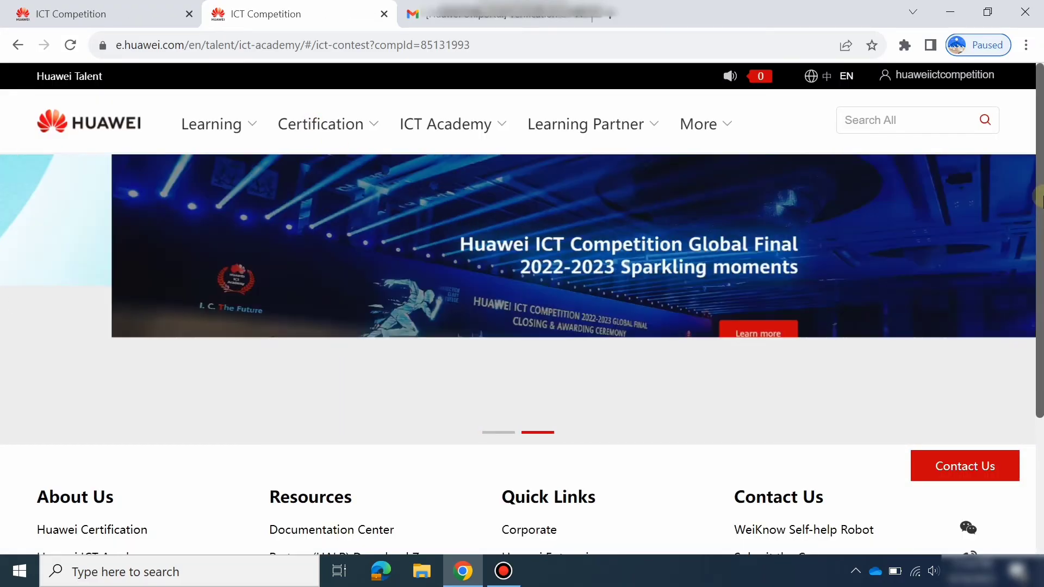
Step: Open the Middle East & Central Asia practice competition from the registration channel and locate its Competition Registration entry
scroll(1039, 178, down, 5)
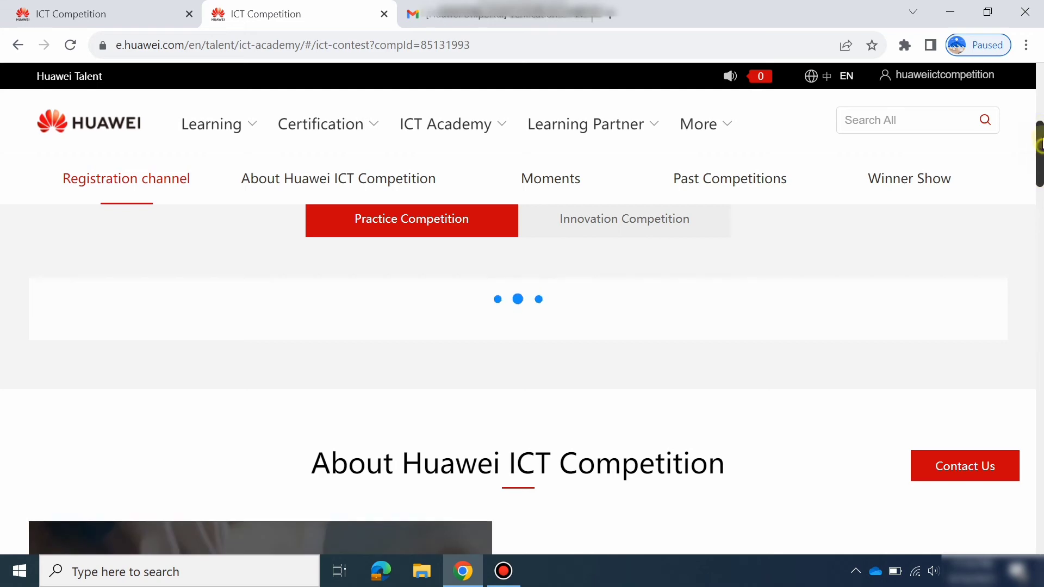
scroll(1039, 111, up, 3)
scroll(1041, 111, down, 3)
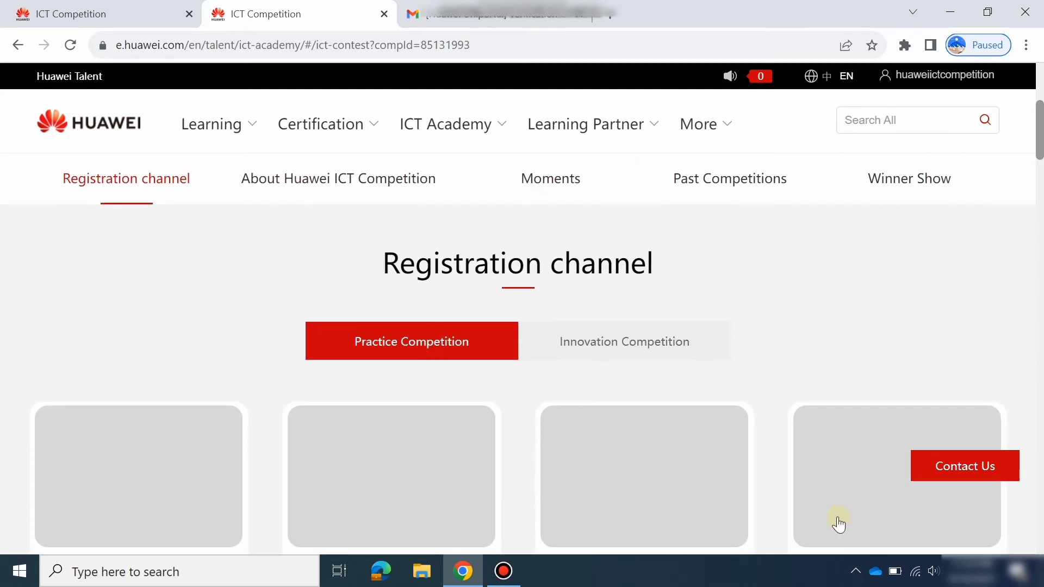
scroll(1039, 157, down, 4)
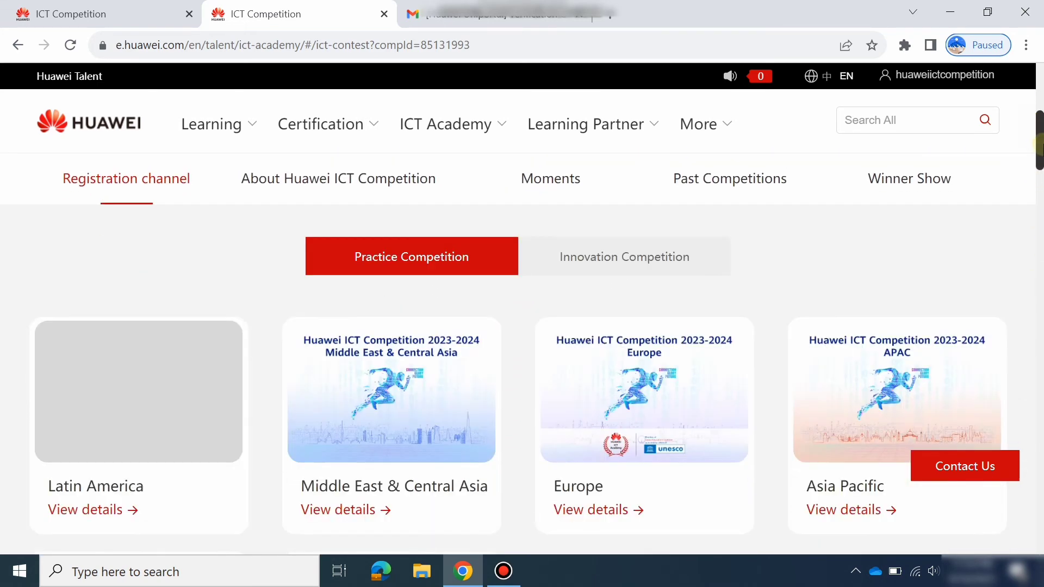
scroll(1039, 152, up, 1)
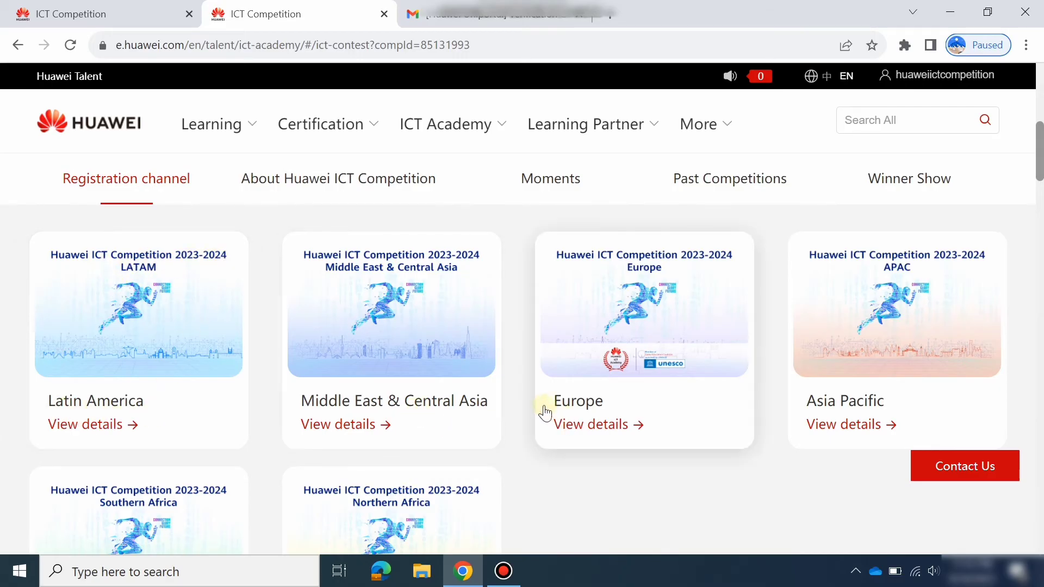
mouse_move(1035, 144)
mouse_down()
mouse_move(1033, 191)
mouse_move(1036, 152)
mouse_move(1036, 163)
mouse_up()
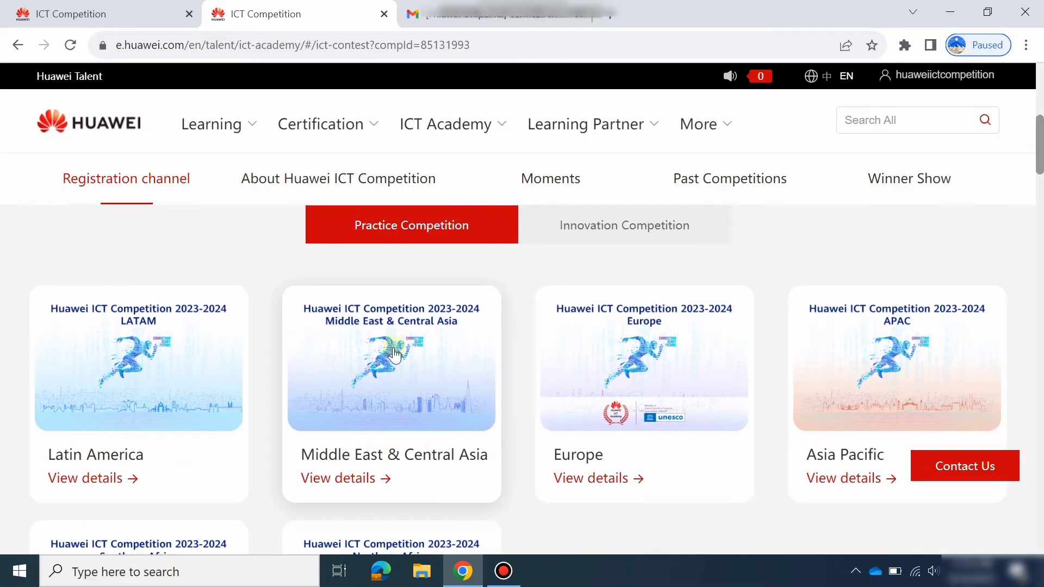
click(392, 379)
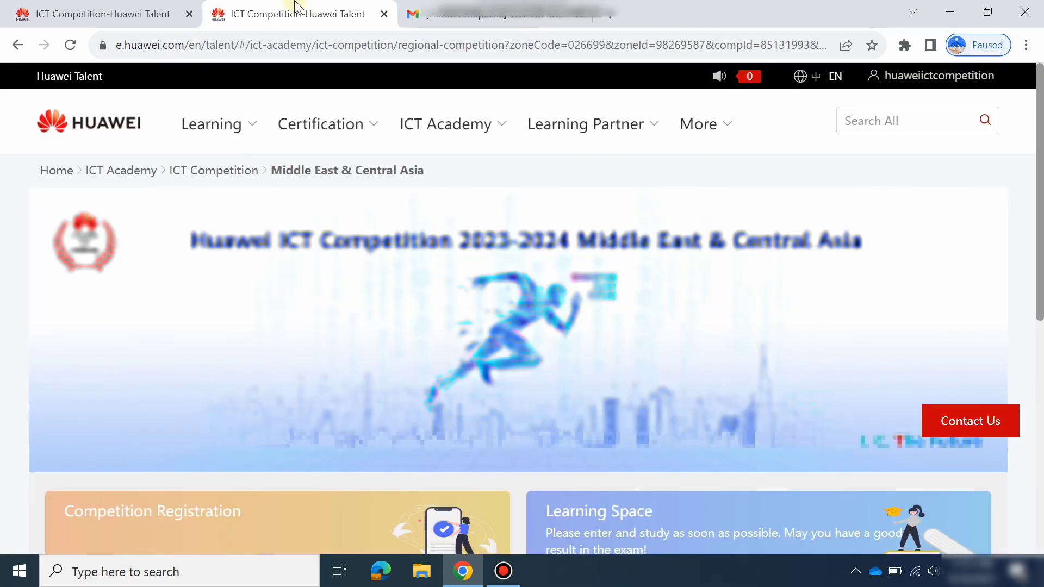
mouse_move(325, 124)
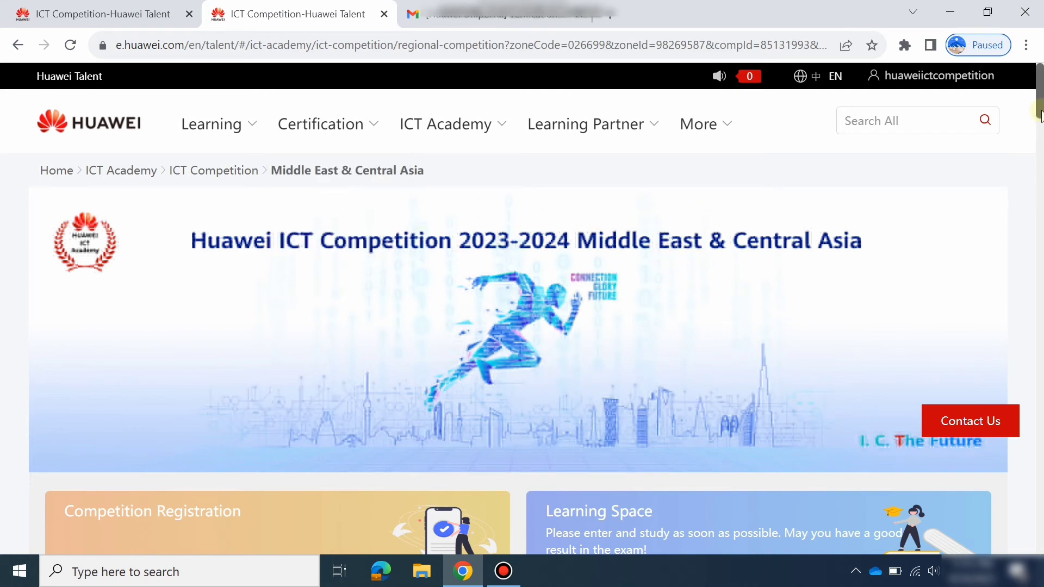
drag(1040, 111, 1039, 137)
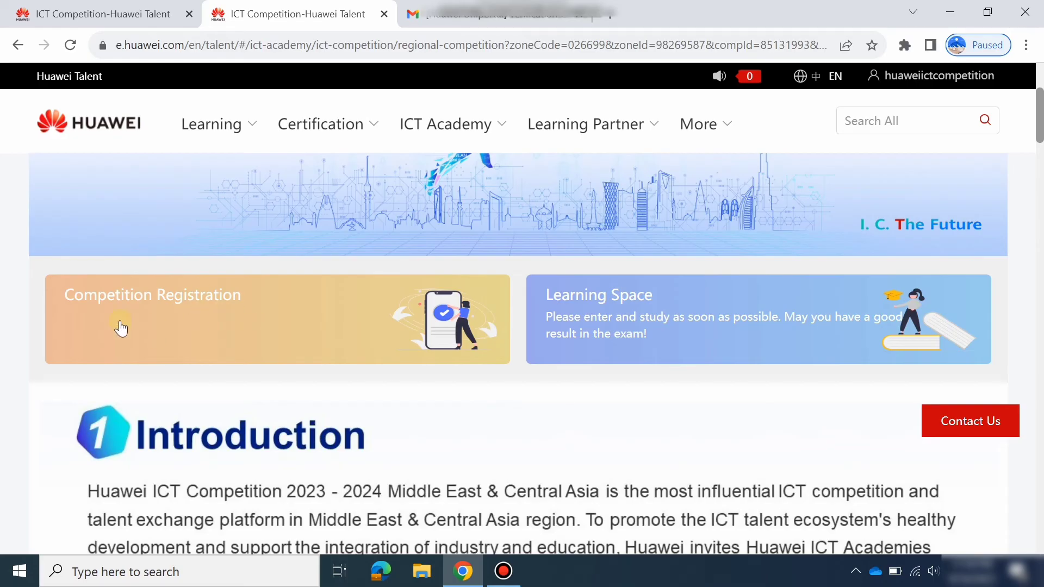
Step: Open the Competition Registration form and check the prefilled last name and first name
click(155, 307)
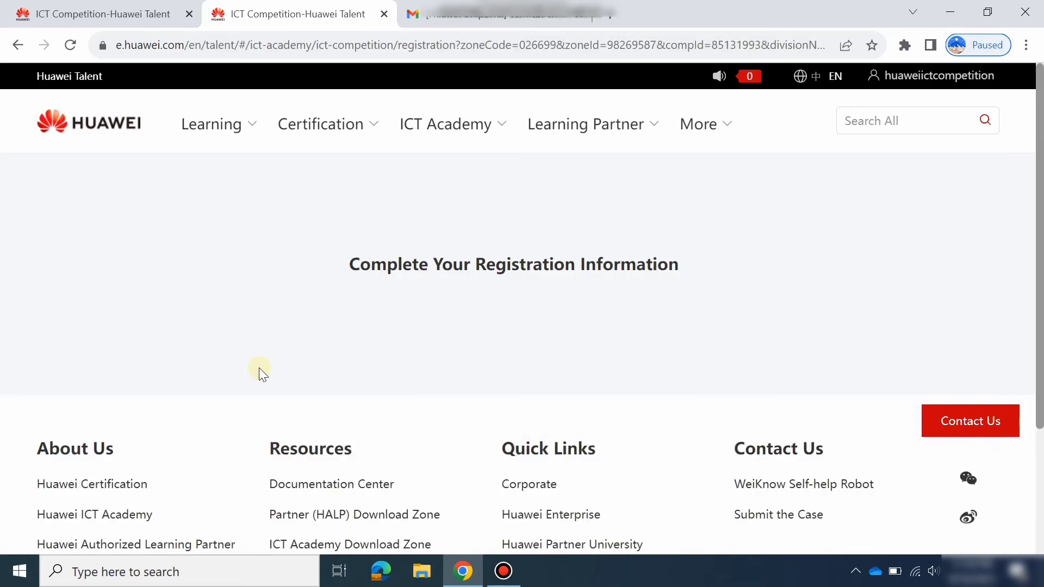
scroll(1041, 171, down, 2)
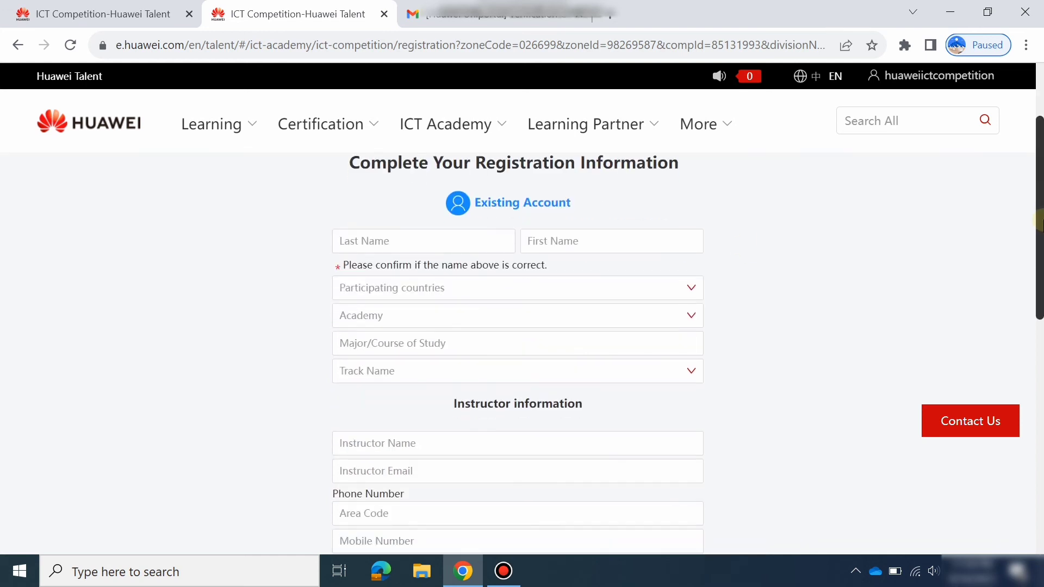
click(459, 240)
click(628, 247)
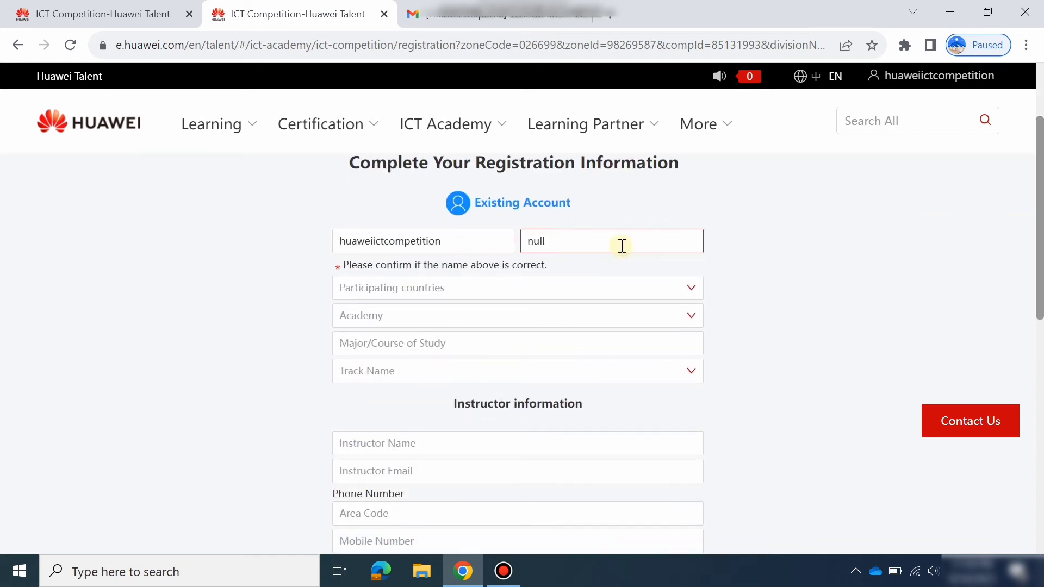
double_click(543, 241)
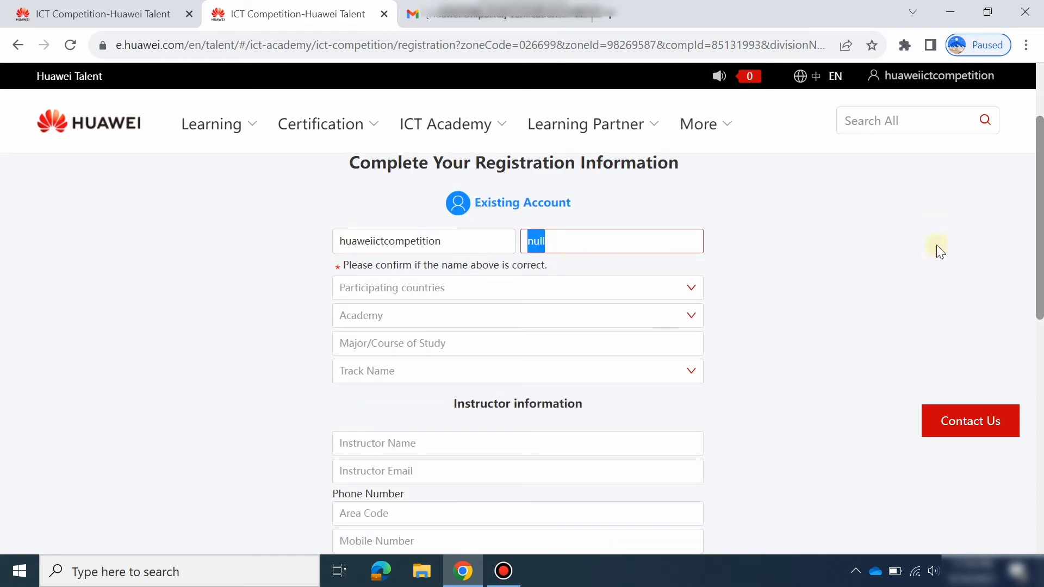
Step: Set the participating country on the registration form to Pakistan
scroll(1040, 228, down, 1)
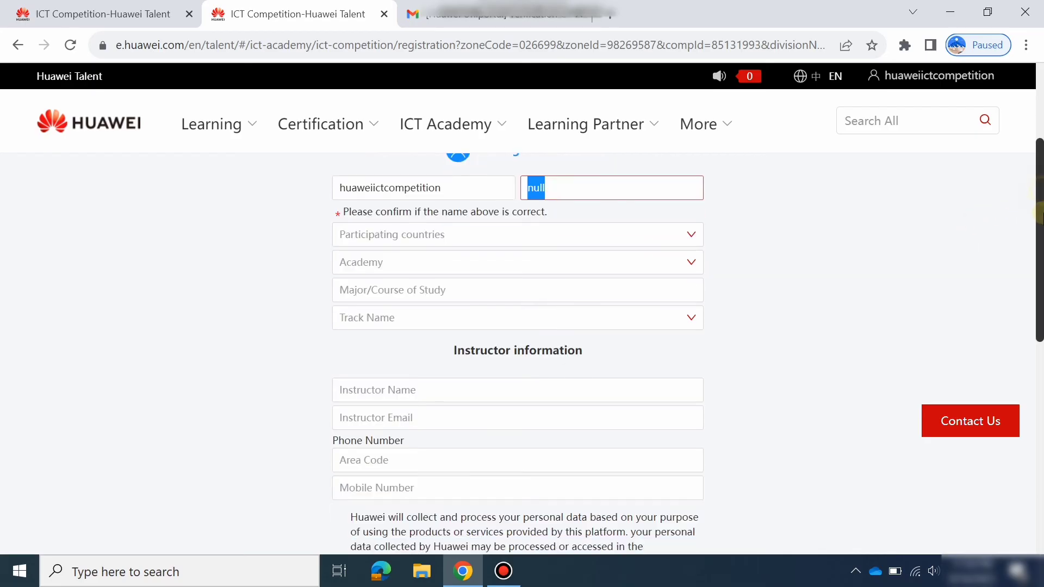
click(409, 241)
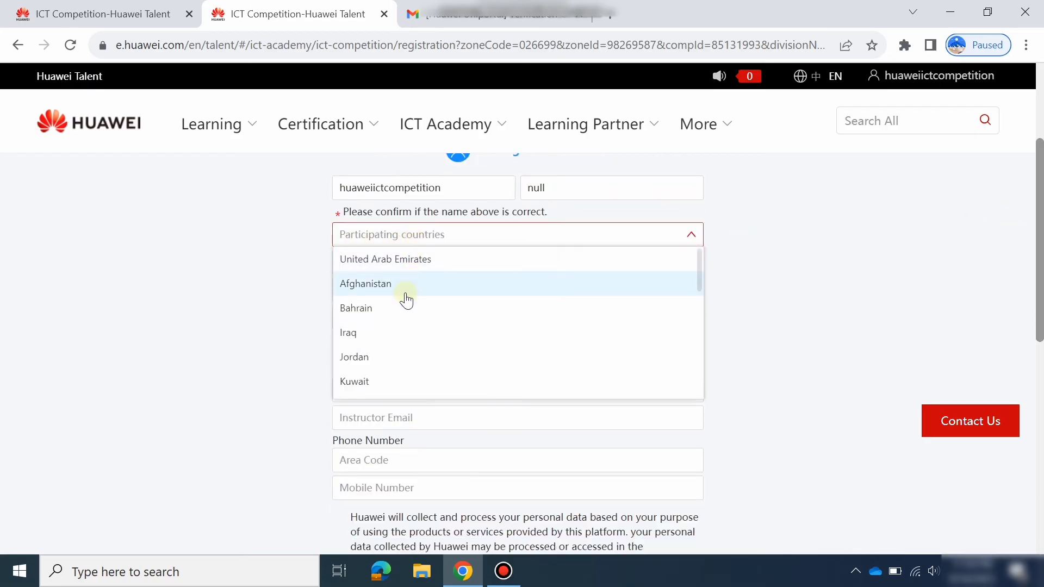
text(p)
click(387, 260)
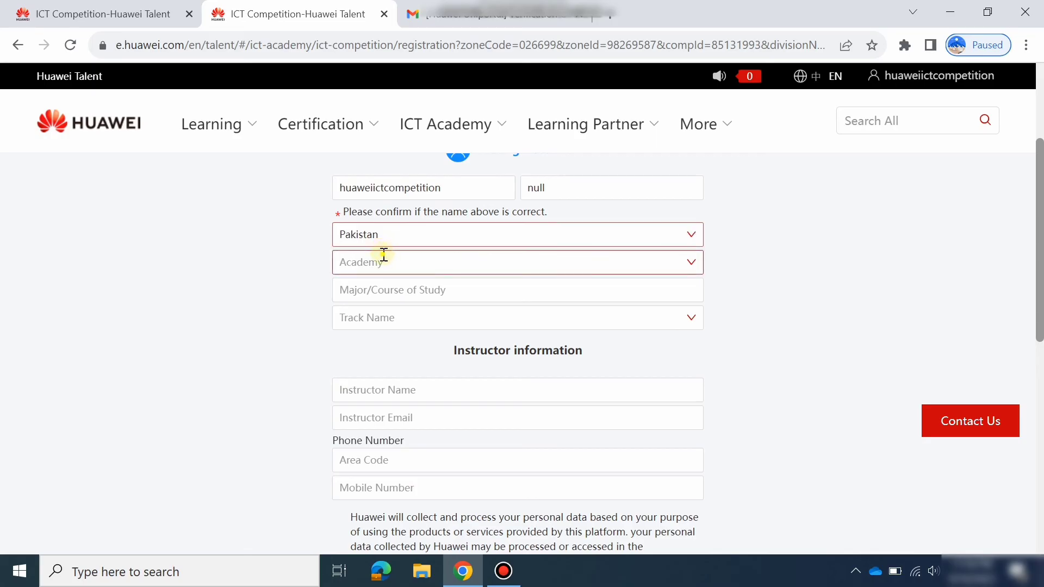
Step: Look through the Academy options offered for Pakistan and check the Major/Course of Study field
click(384, 255)
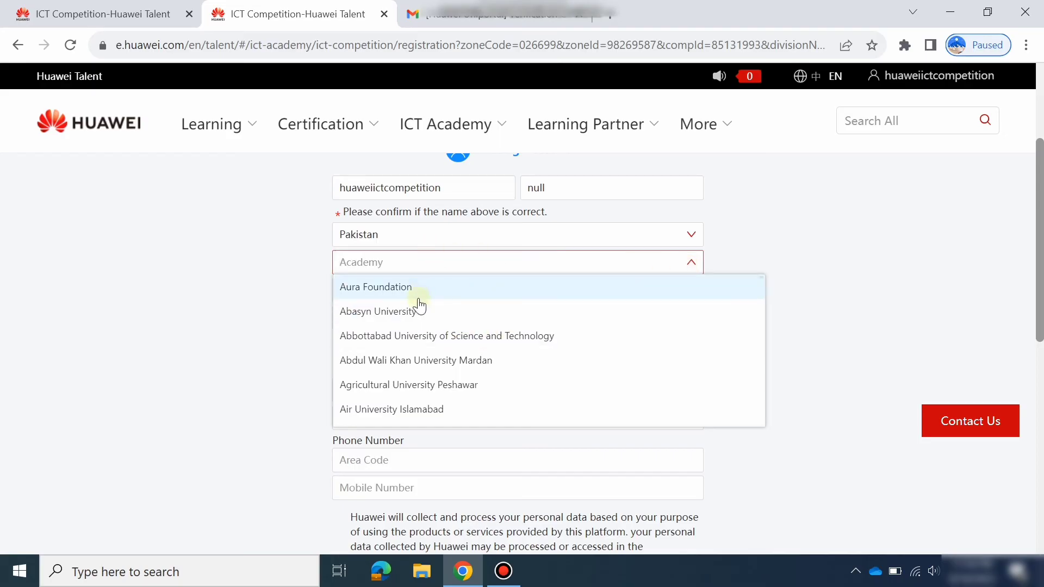
scroll(420, 307, down, 10)
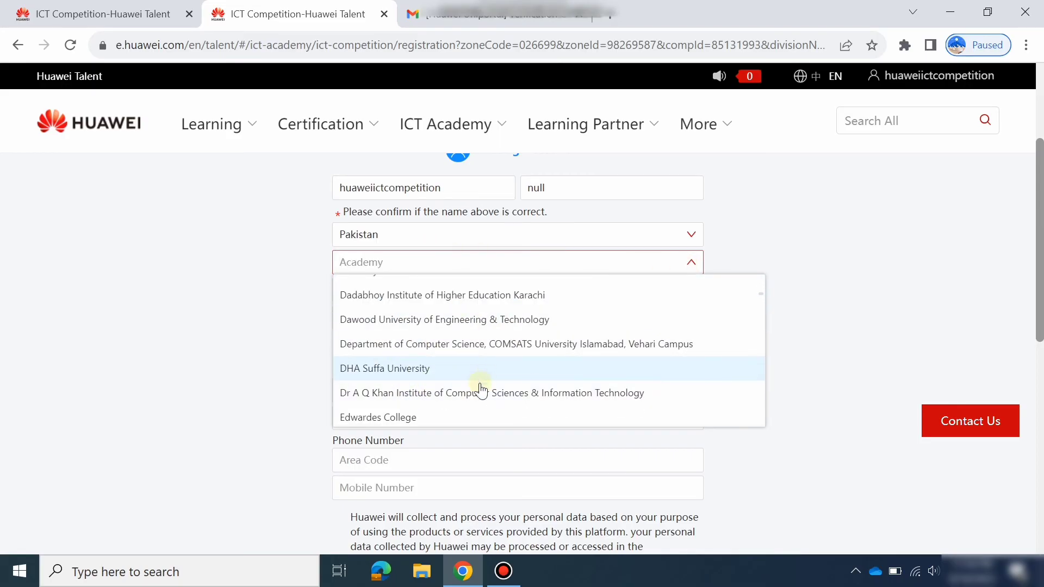
click(817, 340)
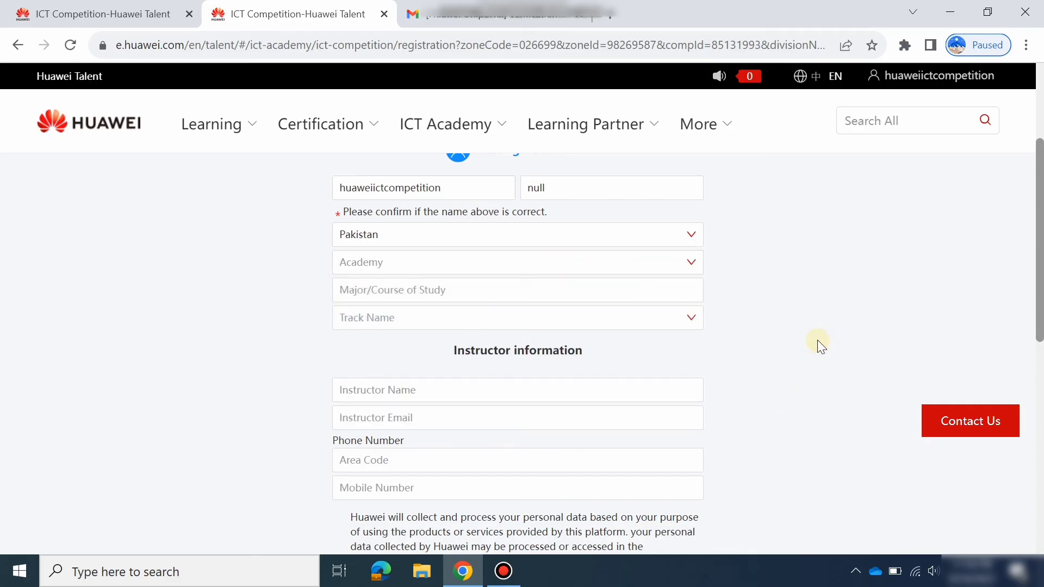
click(440, 285)
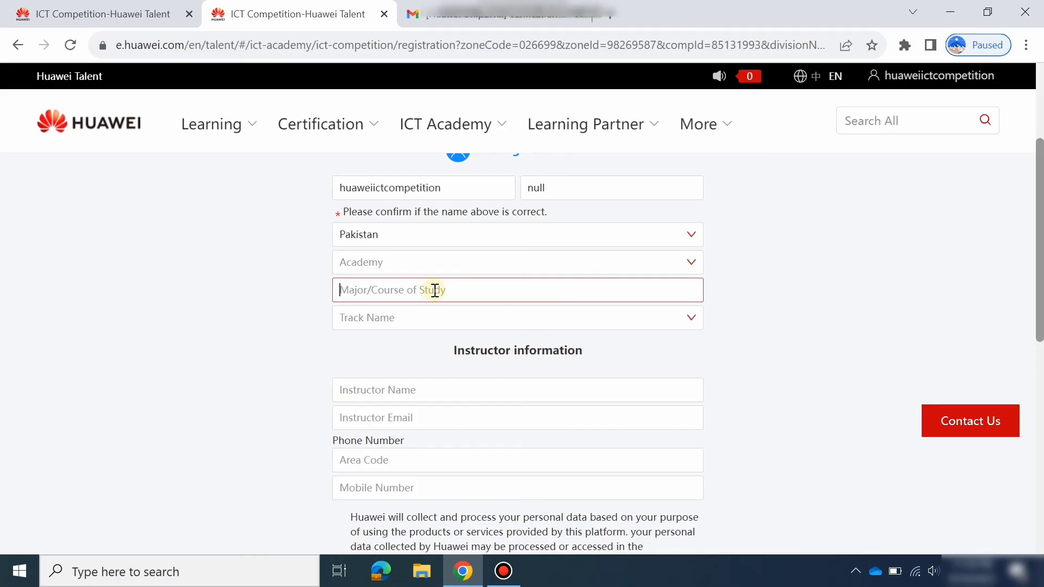
Step: Set the Track Name on the registration form to Network Track
click(429, 318)
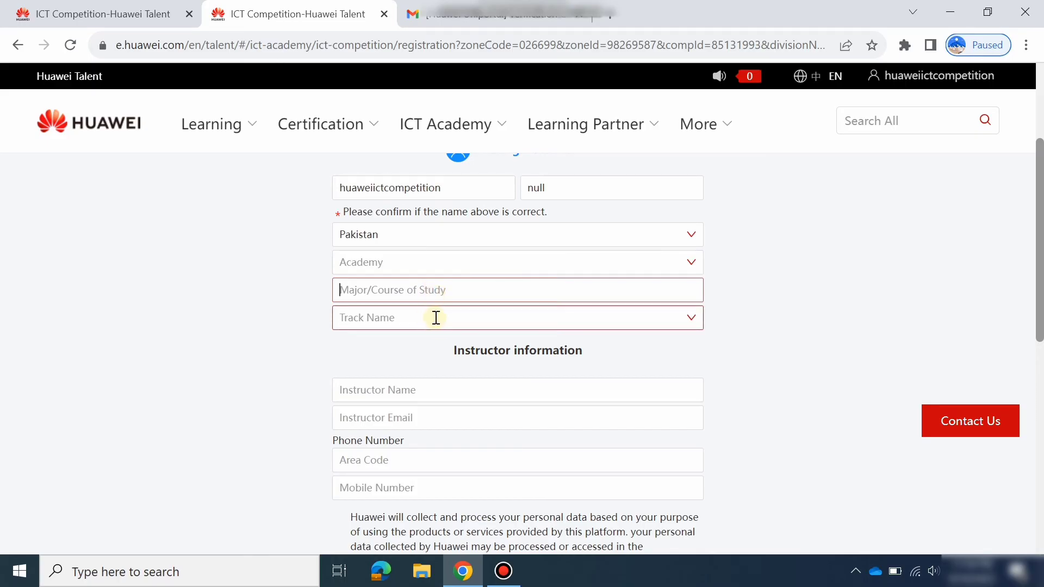
click(396, 319)
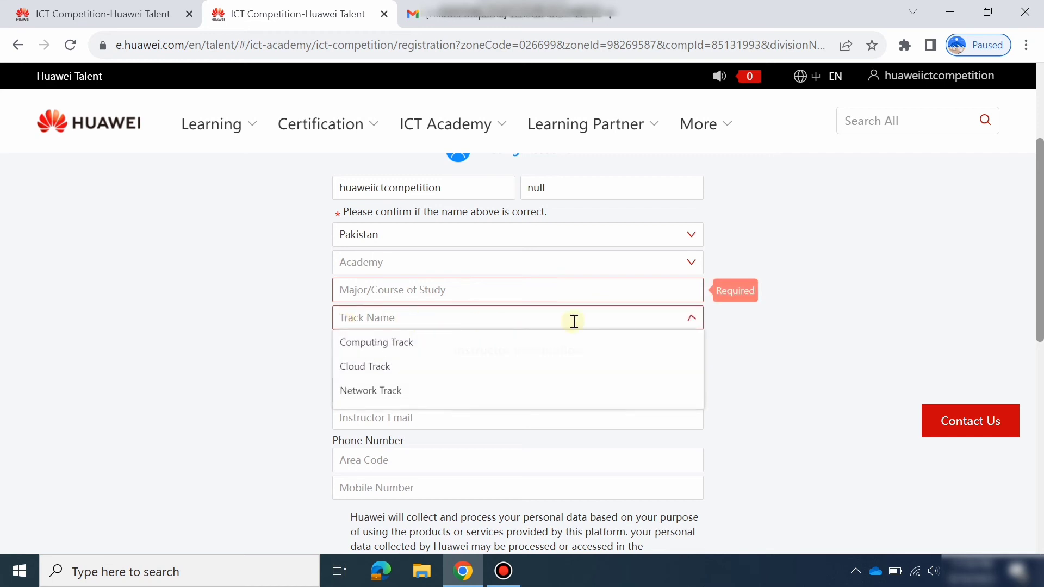
click(791, 307)
click(689, 317)
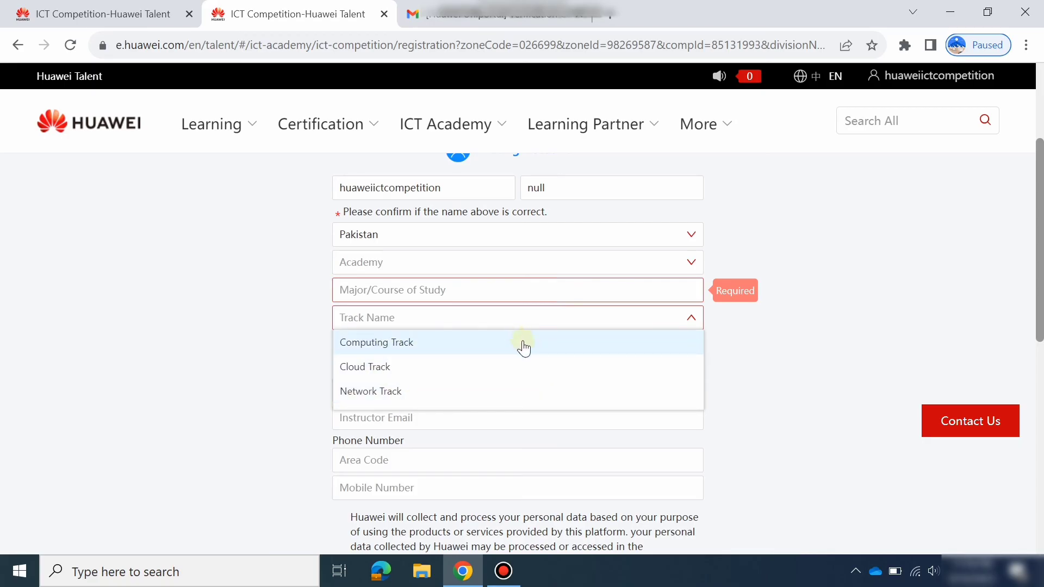
click(511, 391)
Step: Examine the Instructor information section, including its Instructor Name and Instructor Email fields
scroll(685, 331, down, 5)
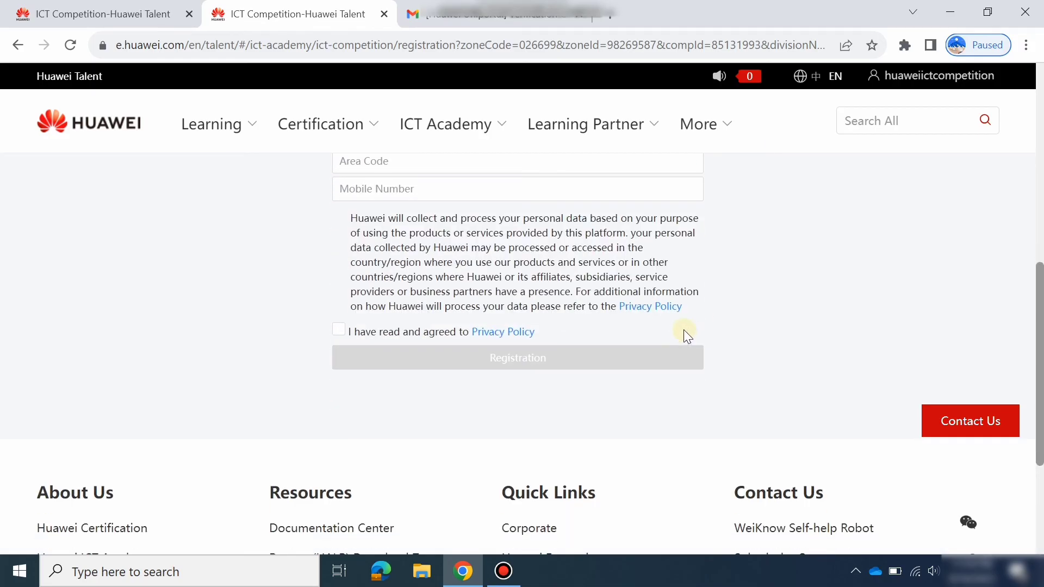
scroll(685, 332, up, 5)
drag(1038, 239, 1037, 259)
scroll(478, 259, down, 1)
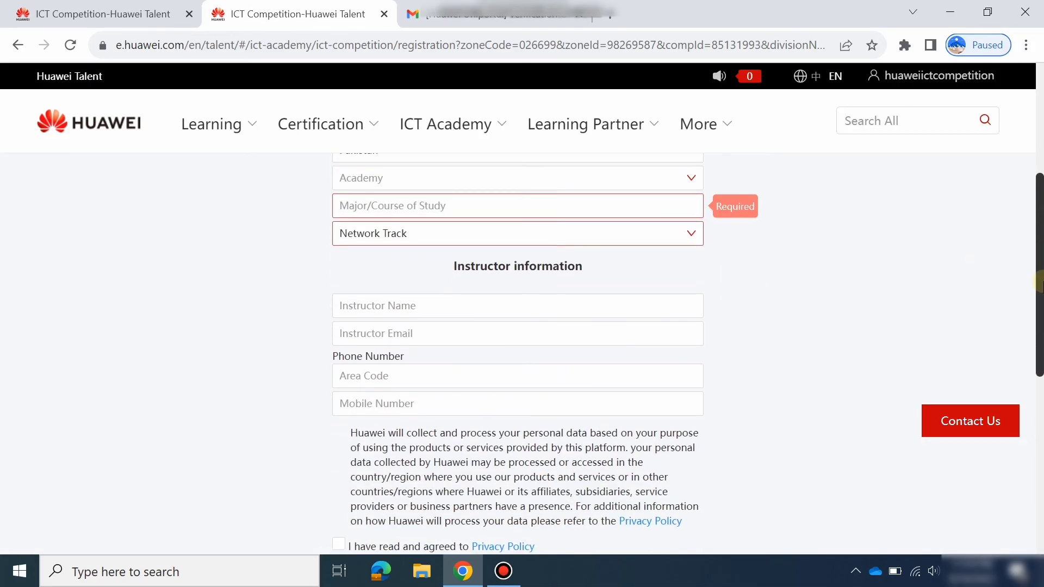
scroll(478, 259, down, 1)
click(478, 258)
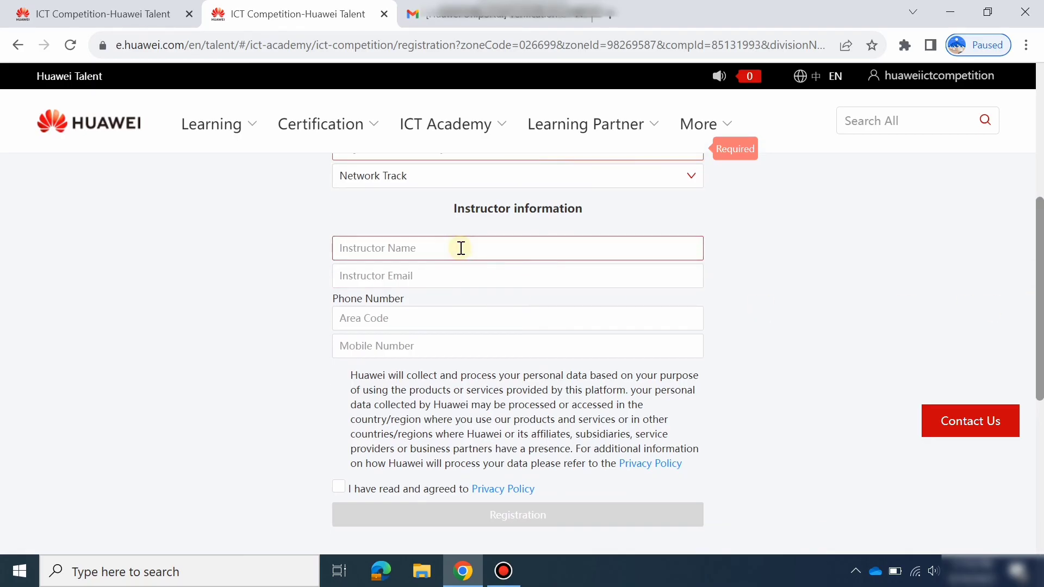
click(430, 275)
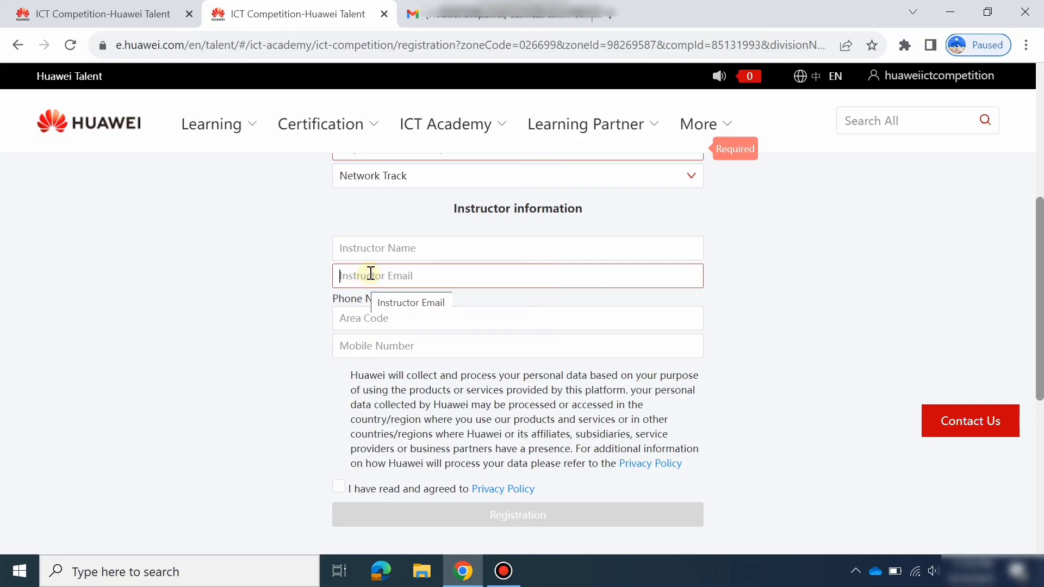
Step: Set the area code of the instructor's phone number to Pakistan(+92) and go to the Mobile Number field
click(393, 322)
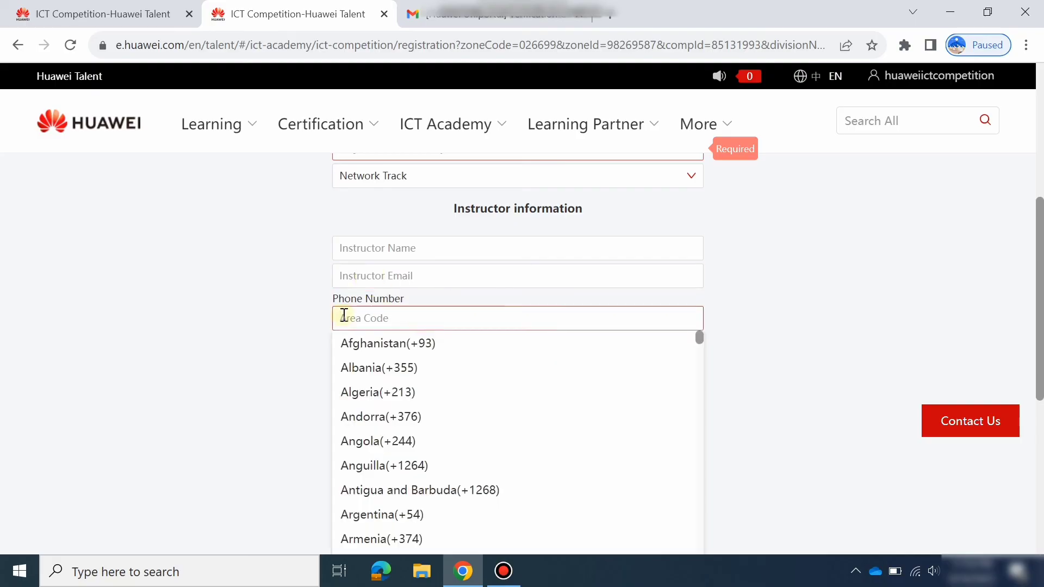
text(p)
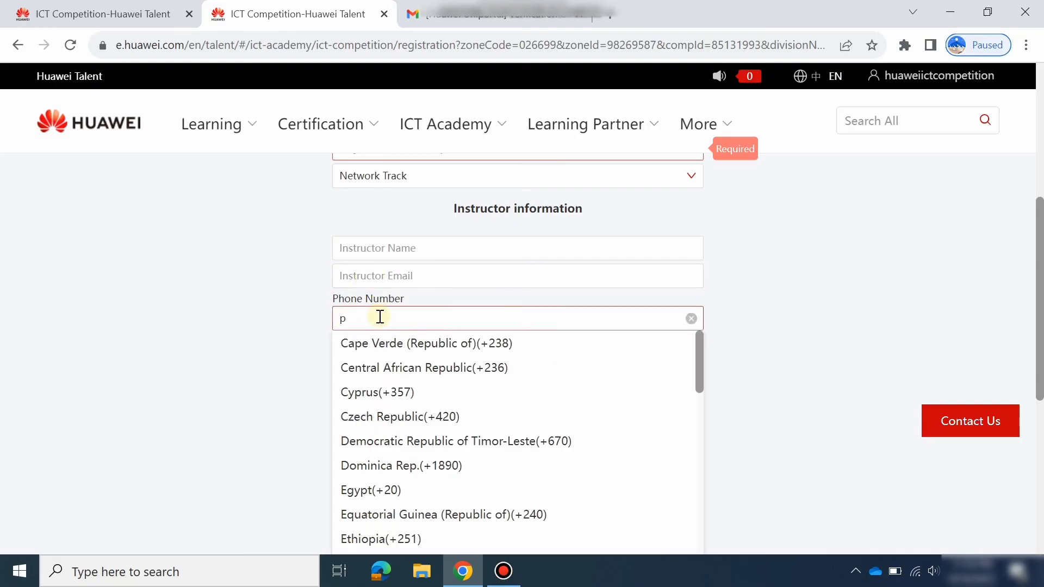
text(a)
key(BackSpace)
text(k)
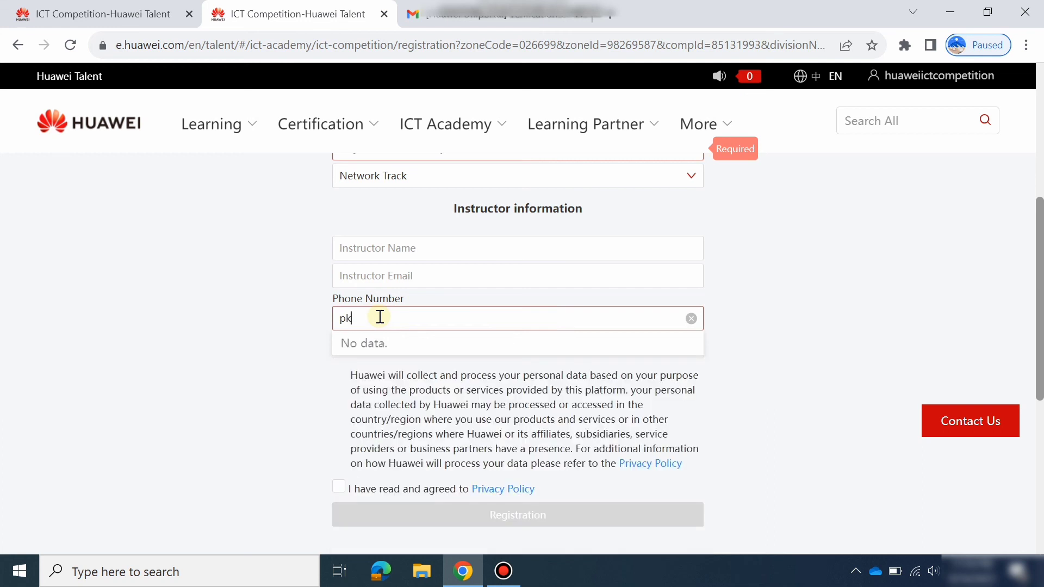
key(BackSpace)
key(BackSpace)
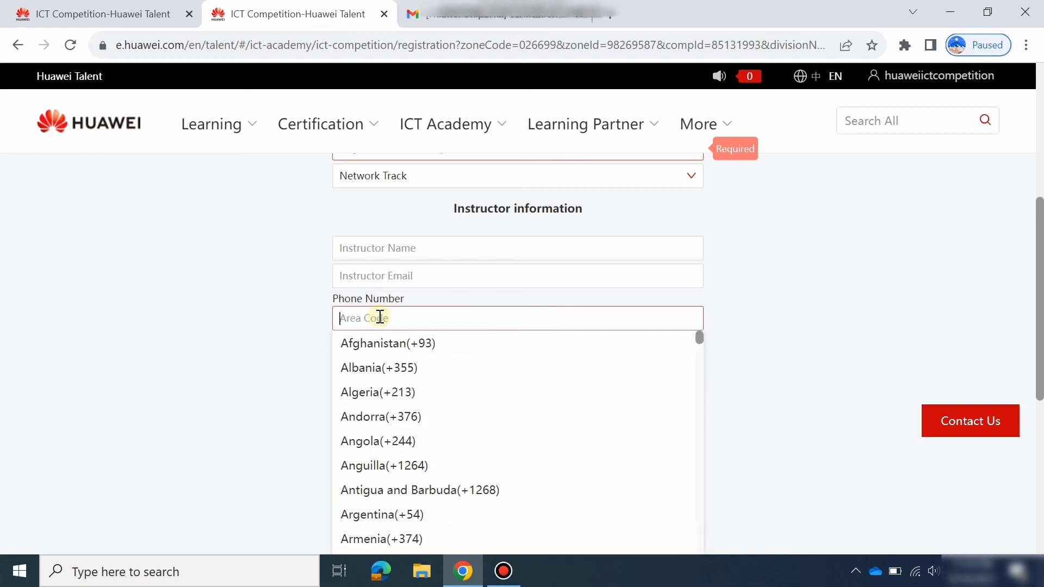
text(+92)
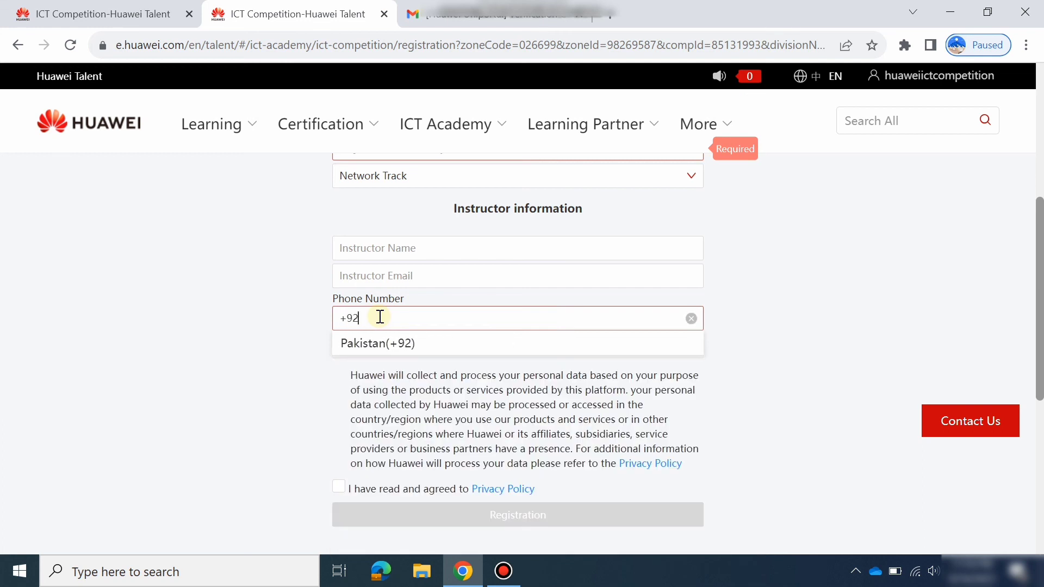
click(375, 342)
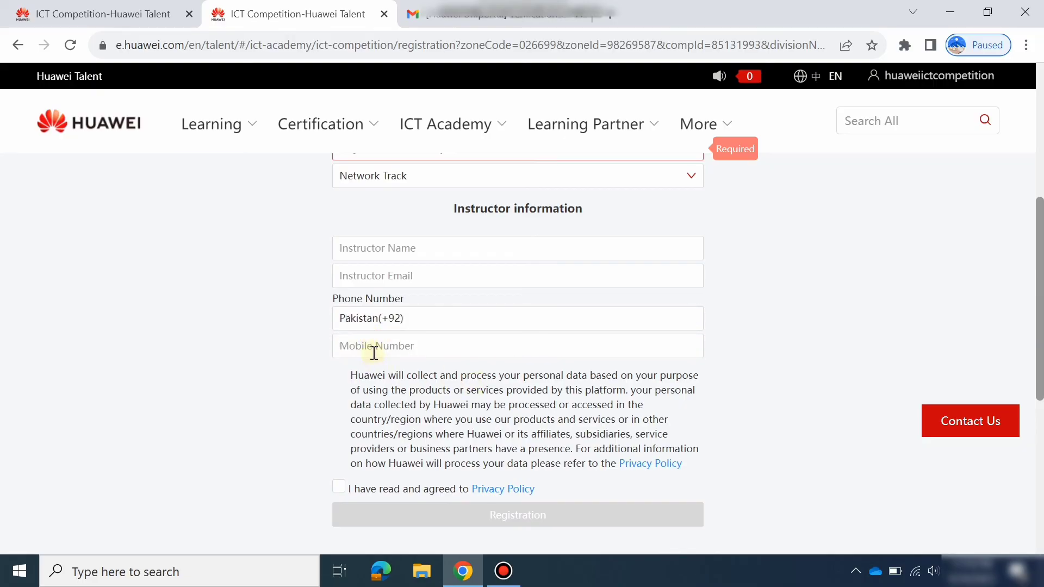
click(374, 346)
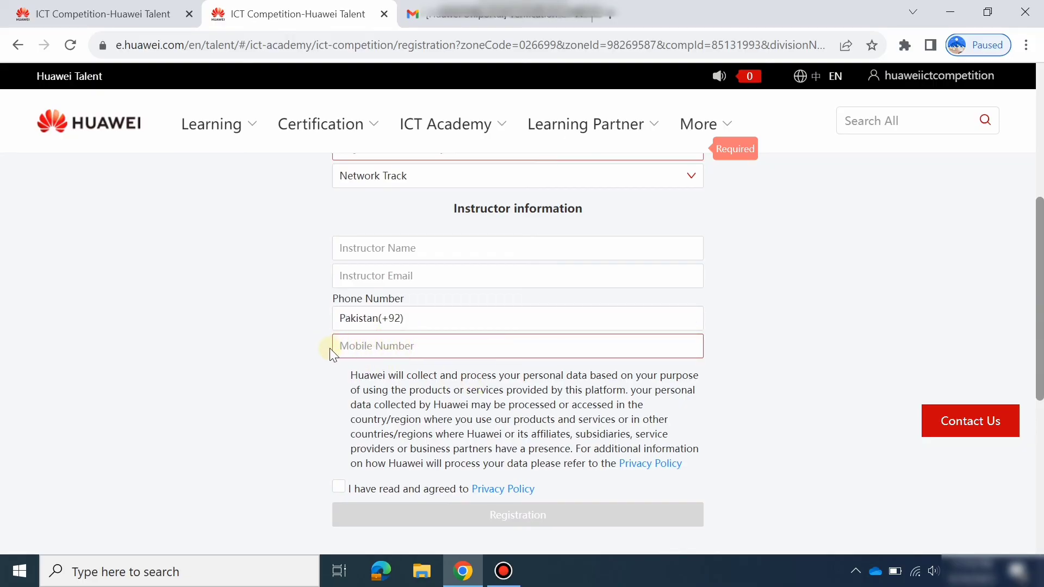
Step: Review the whole registration form from the name fields down to the Privacy Policy consent and the Registration option
scroll(338, 453, down, 5)
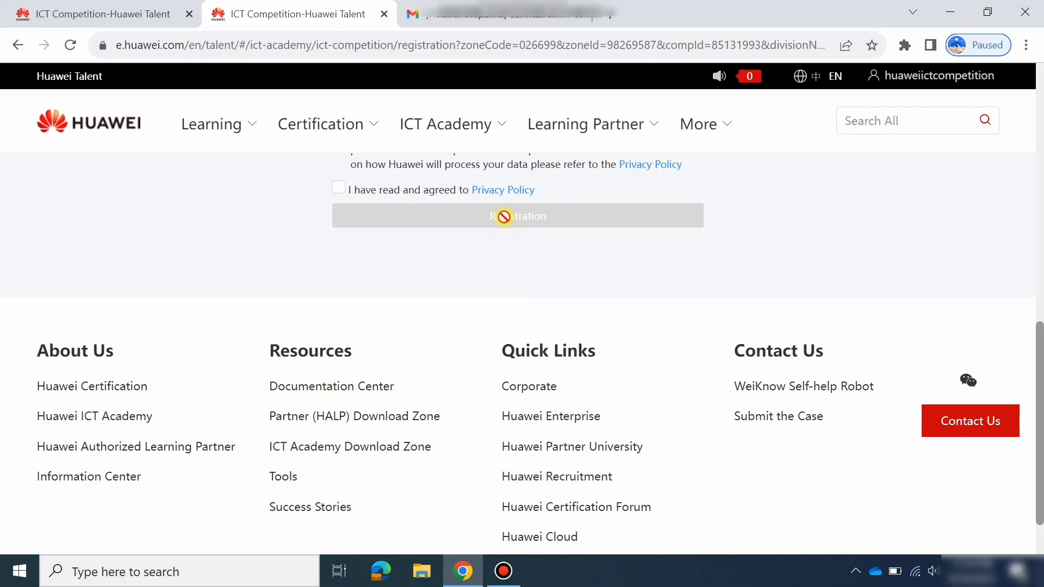
scroll(394, 249, up, 5)
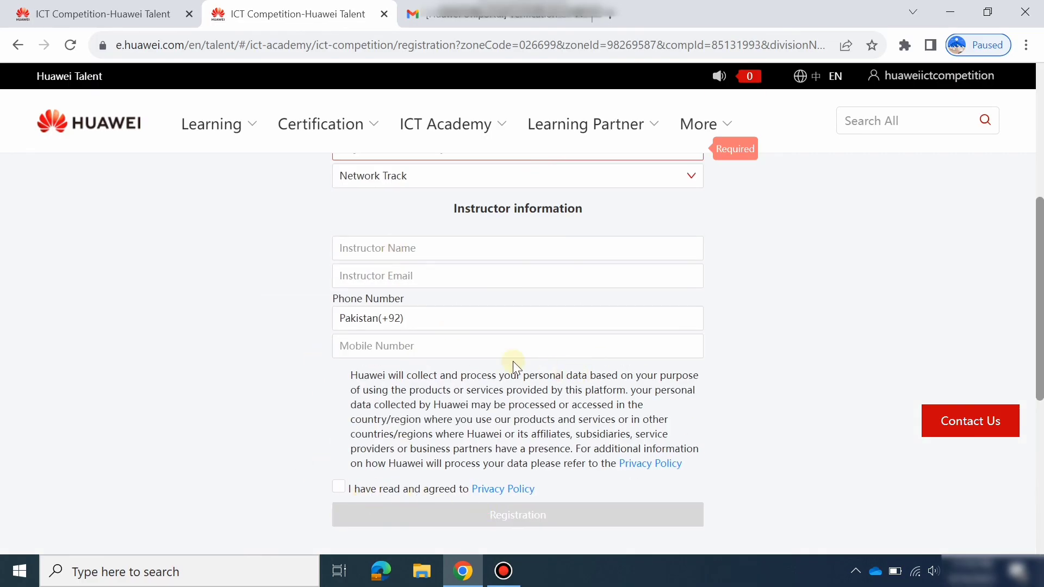
scroll(513, 361, up, 5)
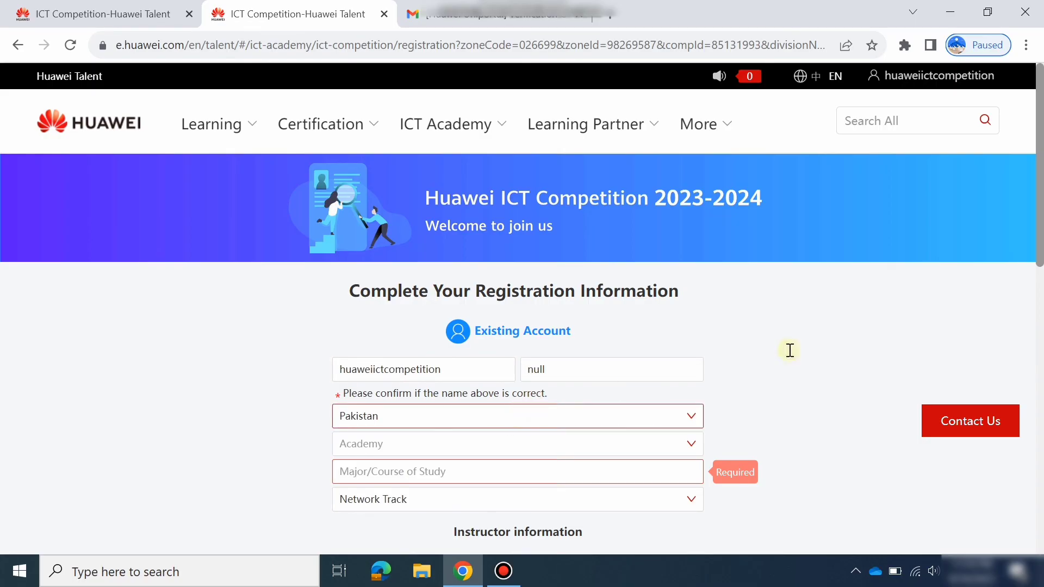
scroll(1040, 185, down, 5)
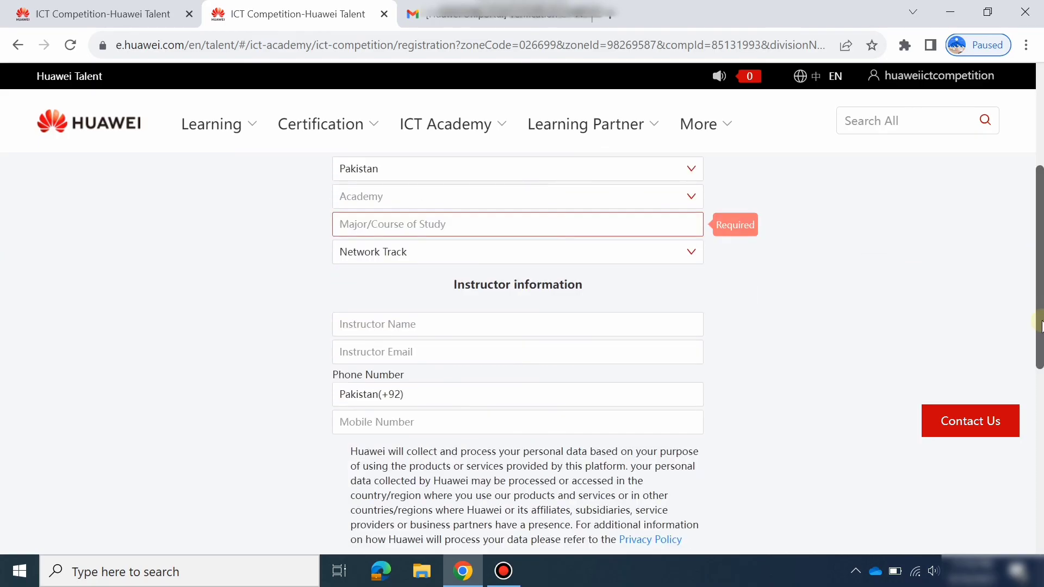
scroll(598, 358, down, 3)
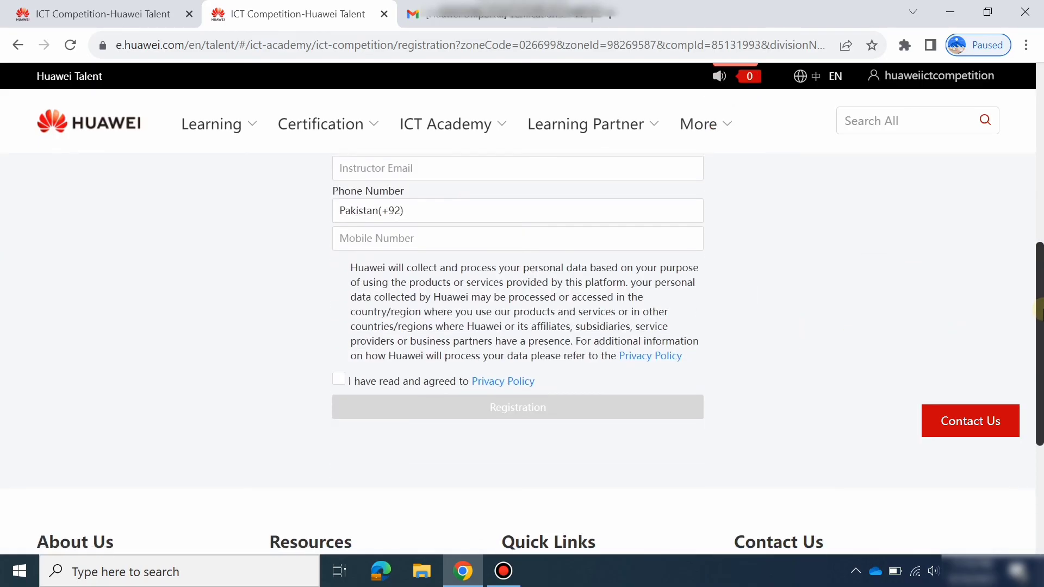
Step: Close the registration form and check the schedule and the registration status on the Middle East & Central Asia competition page
key(ctrl+w)
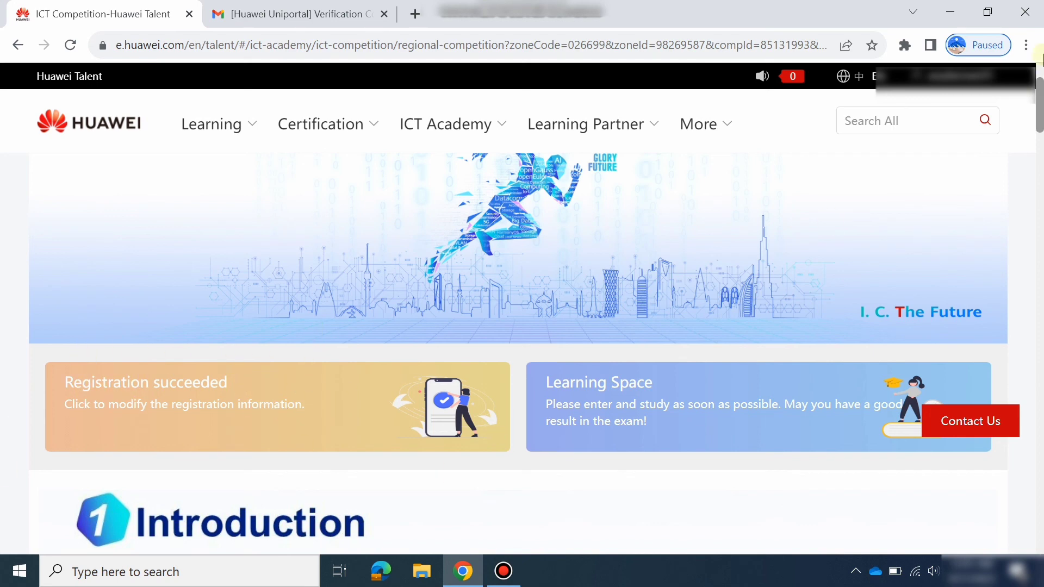
drag(1039, 95, 1038, 152)
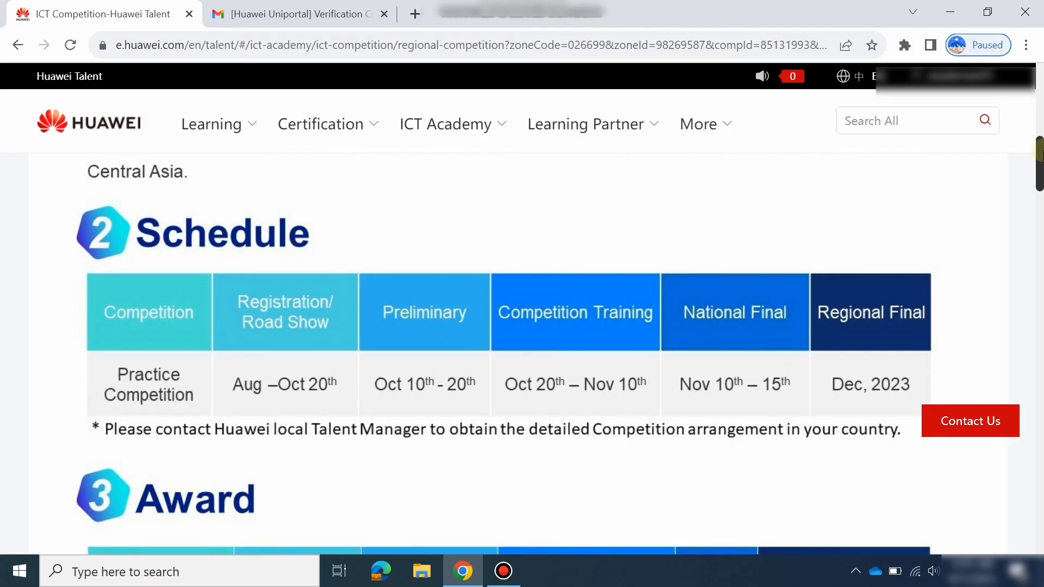
scroll(521, 326, up, 2)
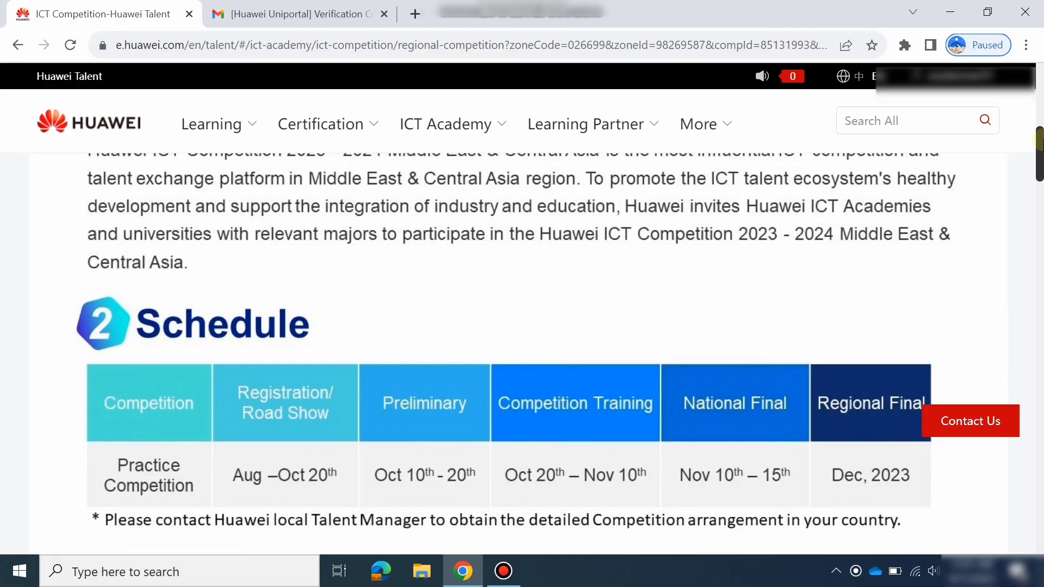
scroll(1036, 131, up, 5)
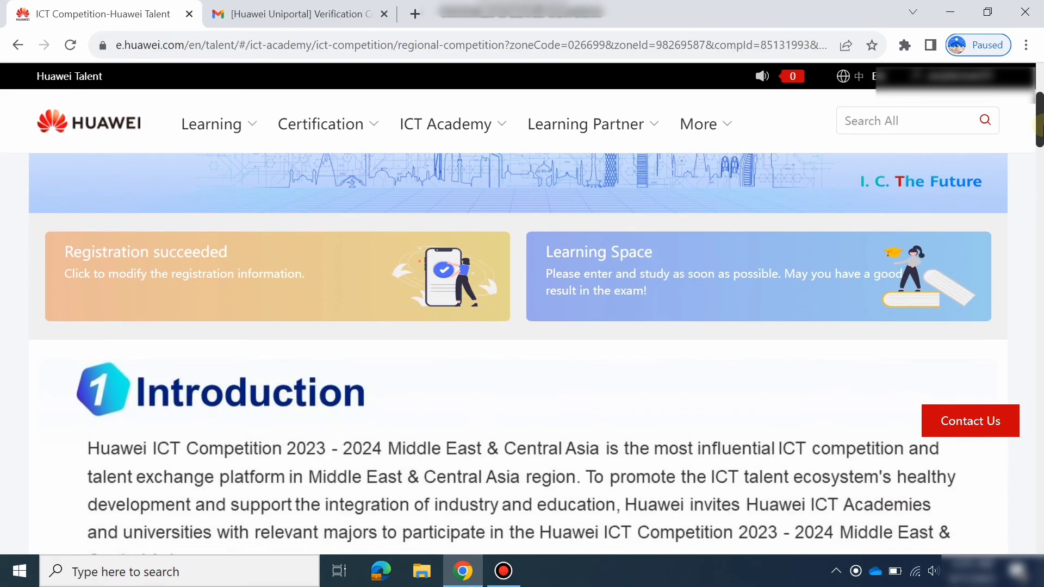
scroll(1039, 126, up, 2)
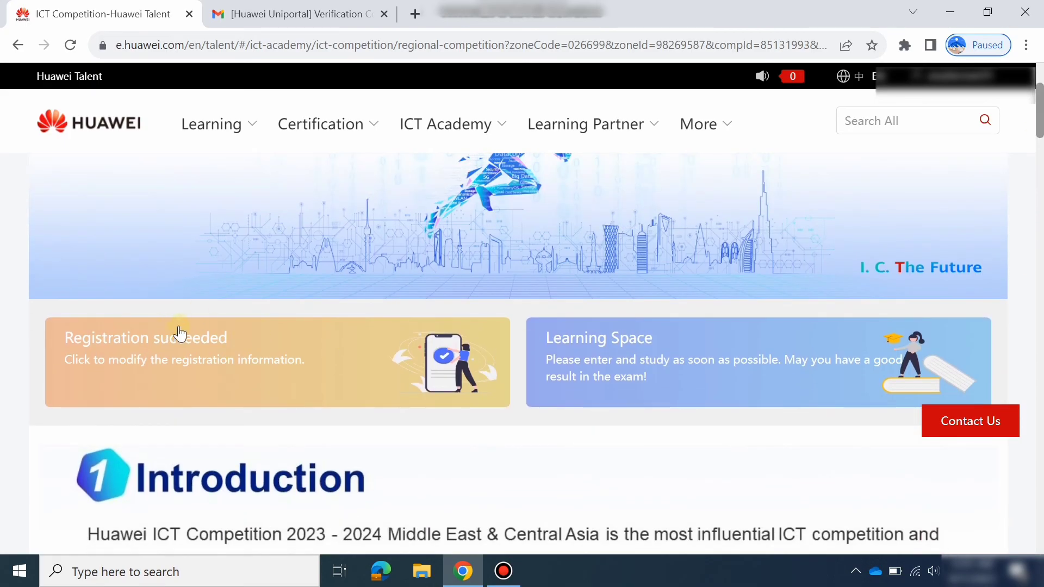